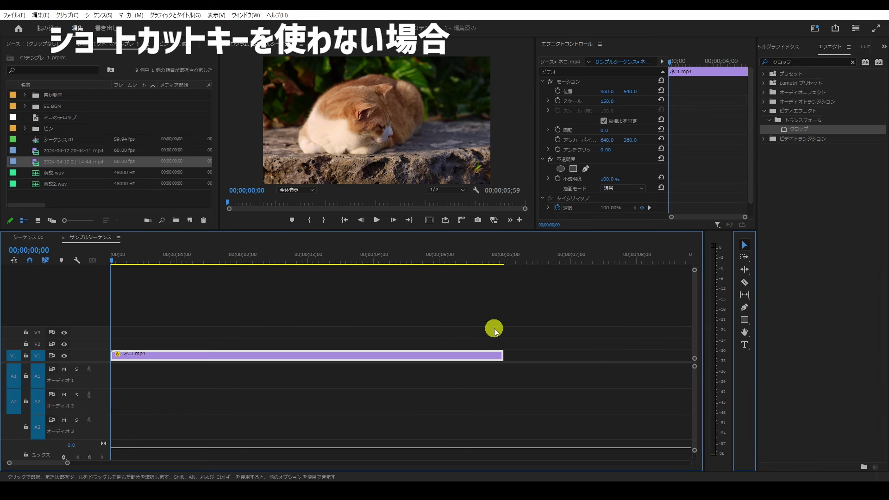
Cut the ネコ.mp4 clip on V1 at four points with the Razor tool, making five pieces.
{"action": "left_click", "coordinate": [744, 282]}
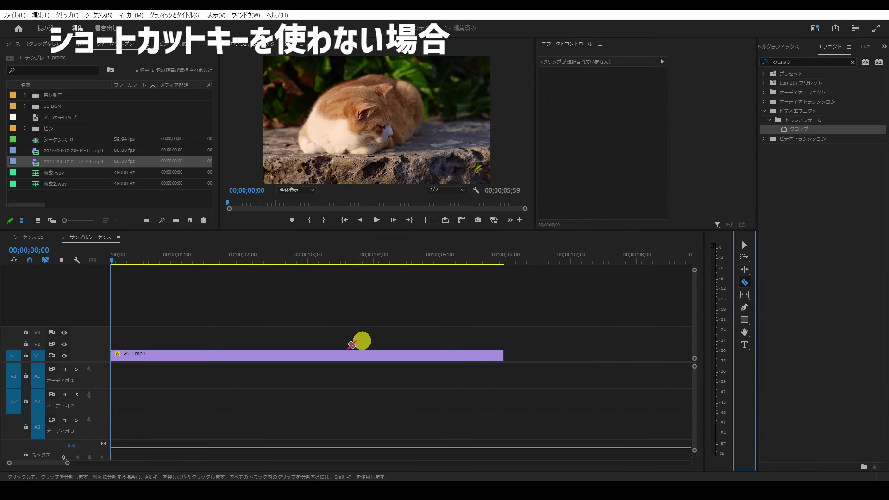
{"action": "left_click", "coordinate": [178, 355]}
{"action": "left_click", "coordinate": [314, 356]}
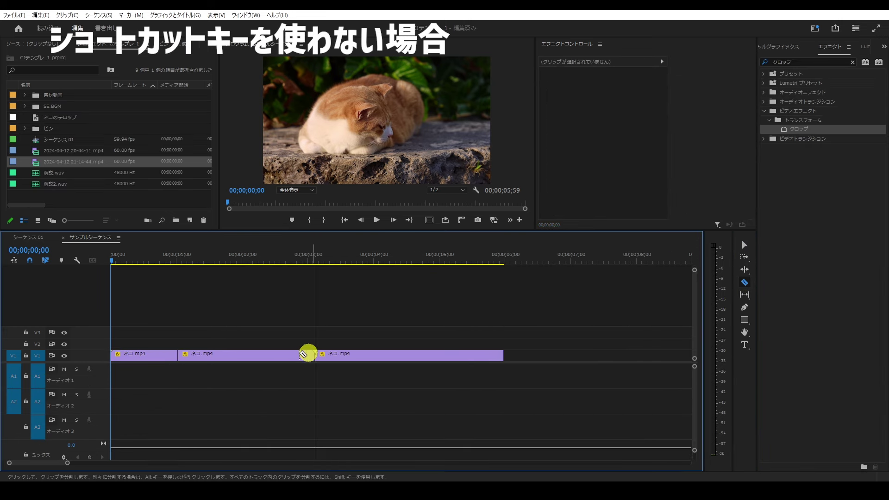
{"action": "left_click", "coordinate": [246, 356]}
{"action": "left_click", "coordinate": [400, 355]}
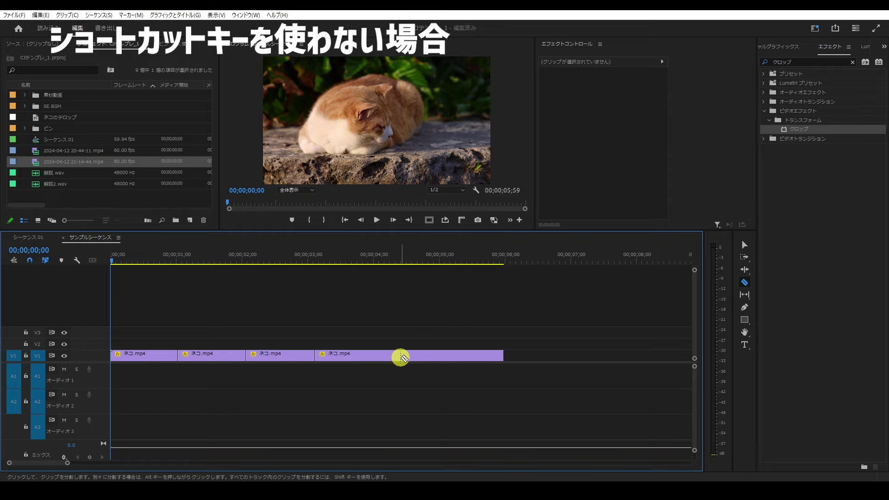
Delete the fourth ネコ.mp4 piece and ripple-delete the leftover gap on V1.
{"action": "left_click", "coordinate": [744, 244]}
{"action": "left_click", "coordinate": [351, 355]}
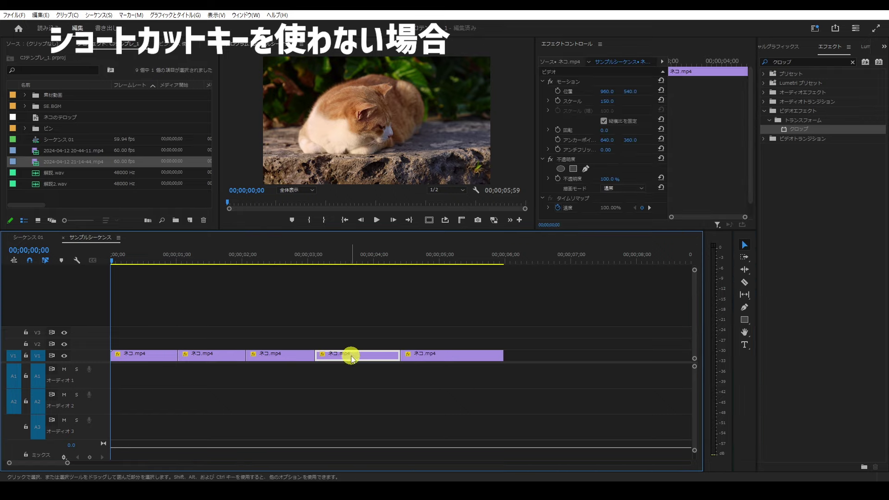
{"action": "key", "text": "Delete"}
{"action": "right_click", "coordinate": [351, 356]}
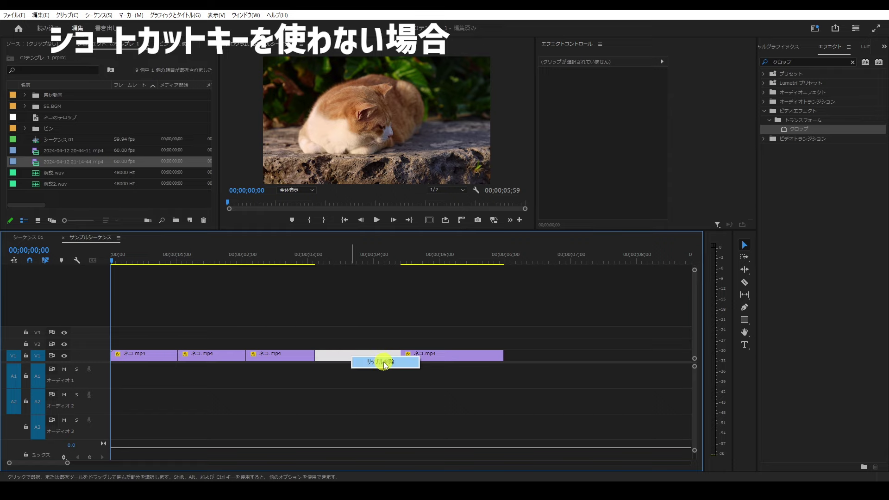
{"action": "left_click", "coordinate": [406, 362]}
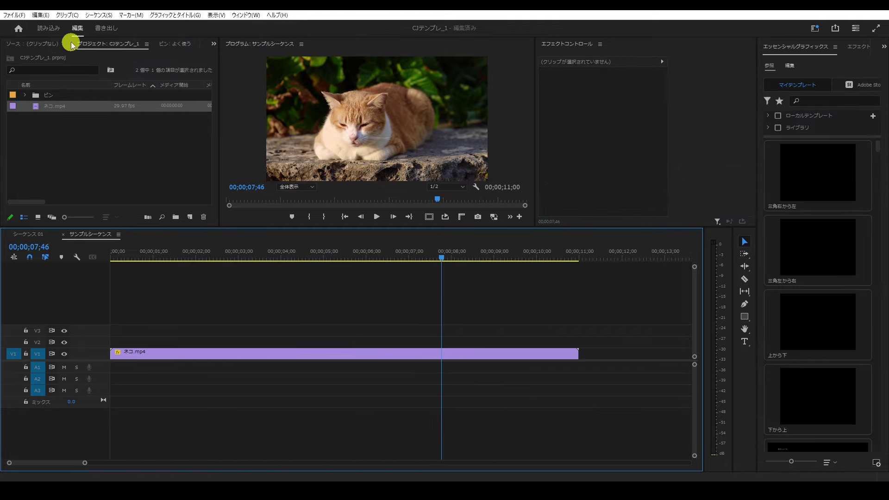
{"action": "left_click", "coordinate": [40, 14]}
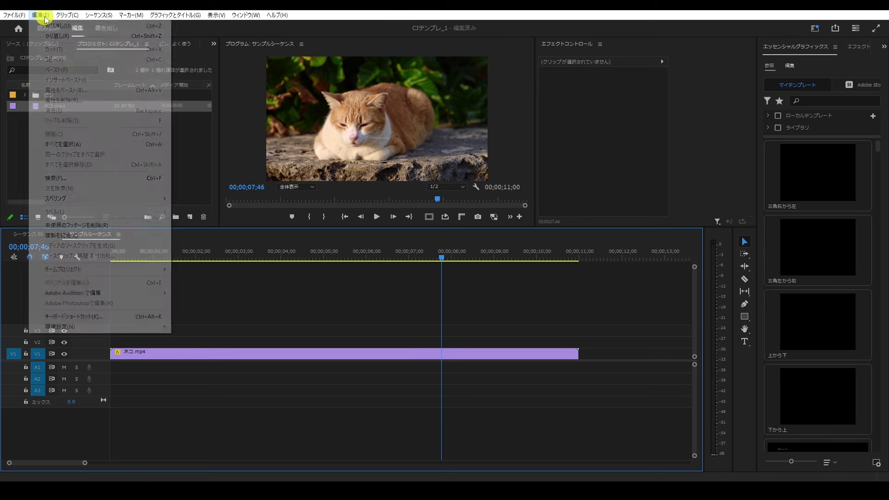
Check the Keyboard Shortcuts map for the Add Edit key, then place the playhead early in the clip.
{"action": "left_click", "coordinate": [98, 321]}
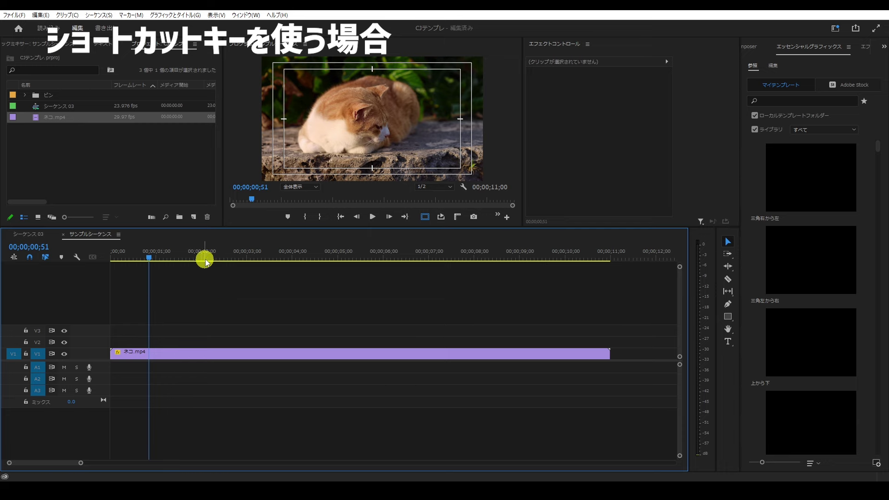
{"action": "left_click", "coordinate": [212, 257]}
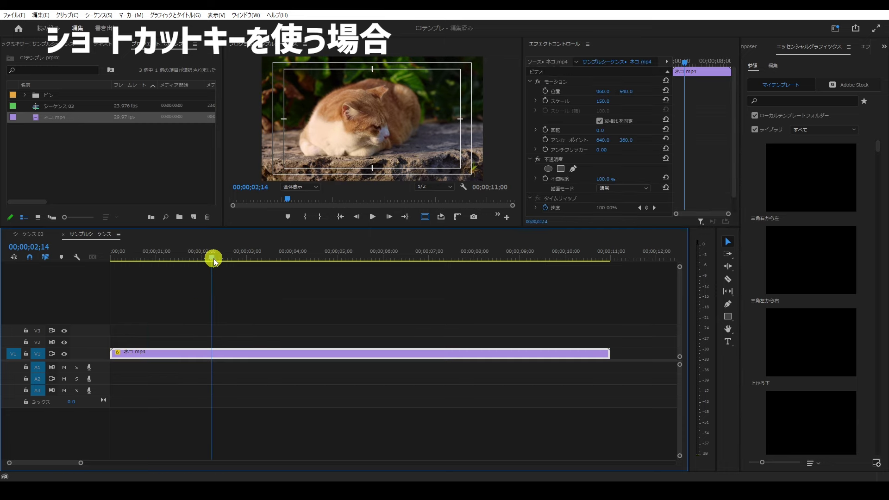
Split the ネコ.mp4 clip with Ctrl+K at 02;32, 04;39 and 07;34.
{"action": "left_click", "coordinate": [226, 259]}
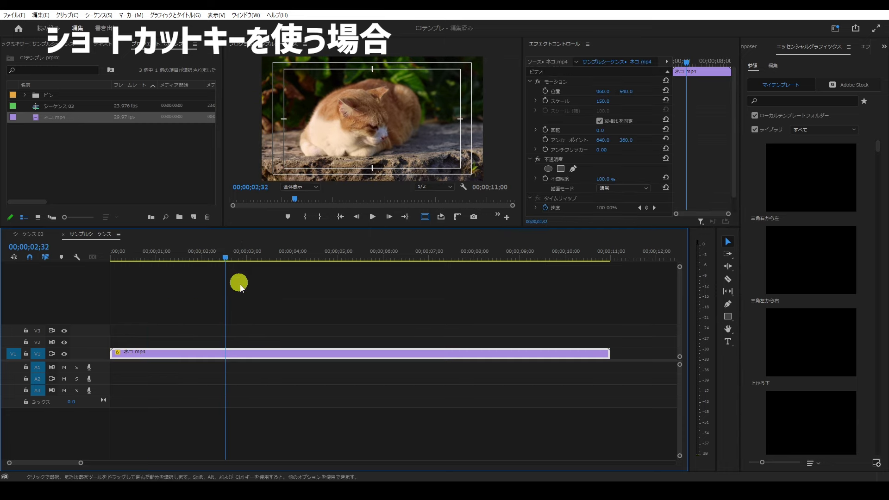
{"action": "key", "text": "ctrl+k"}
{"action": "left_click", "coordinate": [321, 252]}
{"action": "key", "text": "ctrl+k"}
{"action": "left_click_drag", "start_coordinate": [422, 255], "coordinate": [456, 260]}
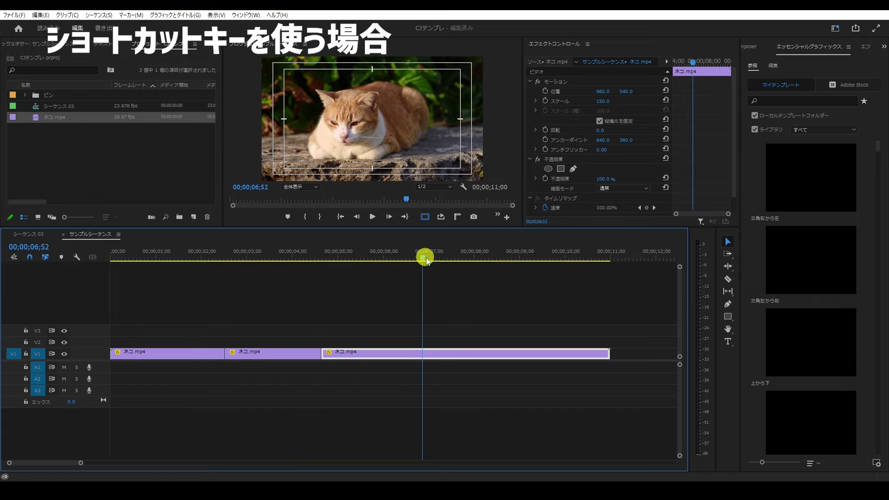
{"action": "key", "text": "ctrl+k"}
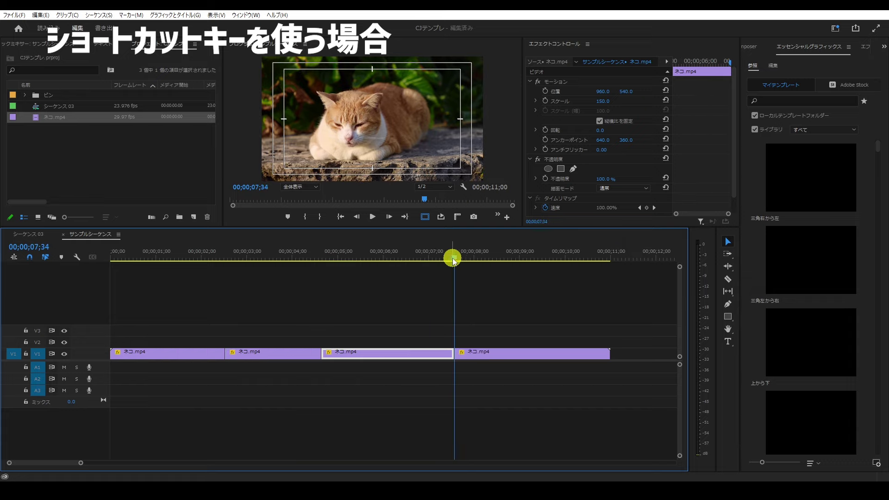
Ripple-trim the third clip's start at 05;31 and its end at 05;34 with Q and W.
{"action": "left_click_drag", "start_coordinate": [387, 254], "coordinate": [353, 257]}
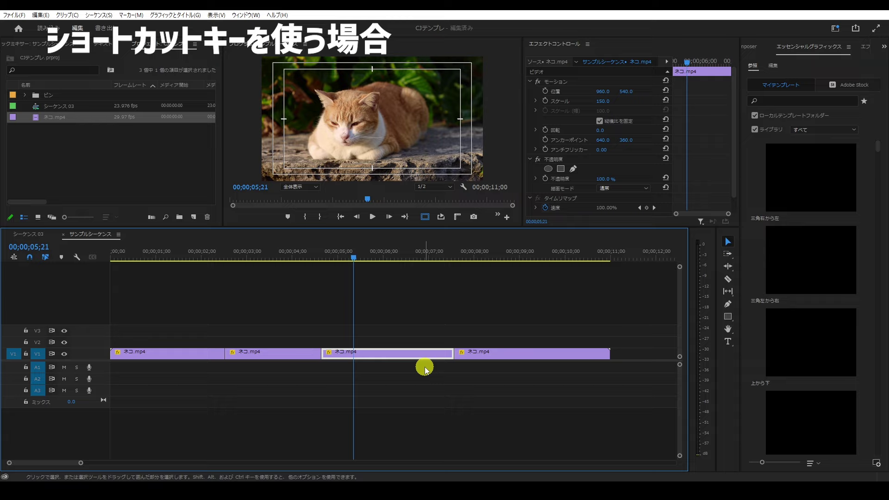
{"action": "key", "text": "shift+Right"}
{"action": "key", "text": "shift+Right"}
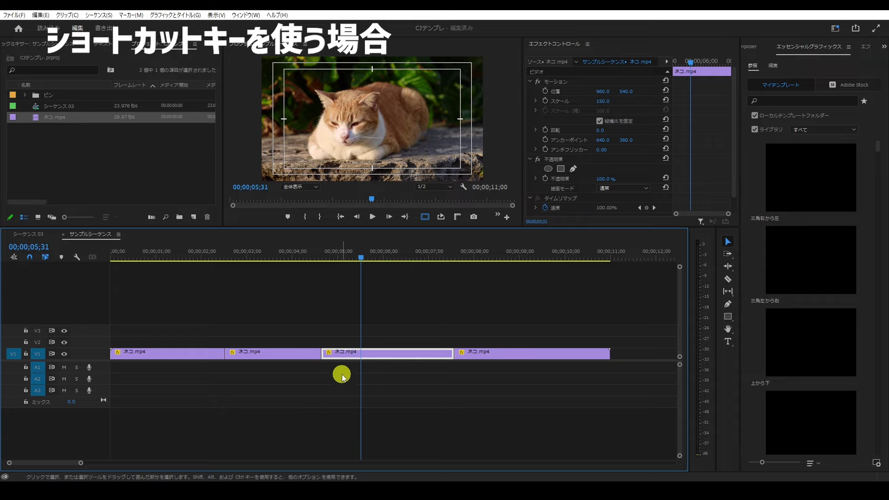
{"action": "key", "text": "q"}
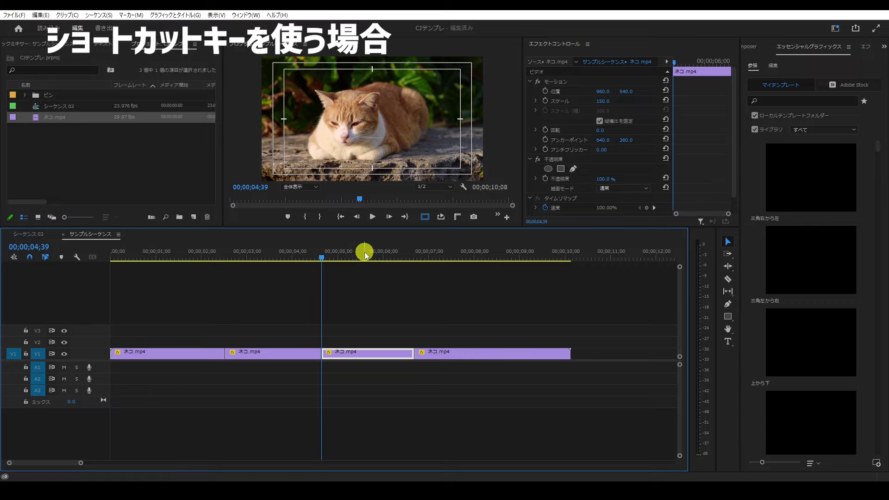
{"action": "left_click", "coordinate": [363, 259]}
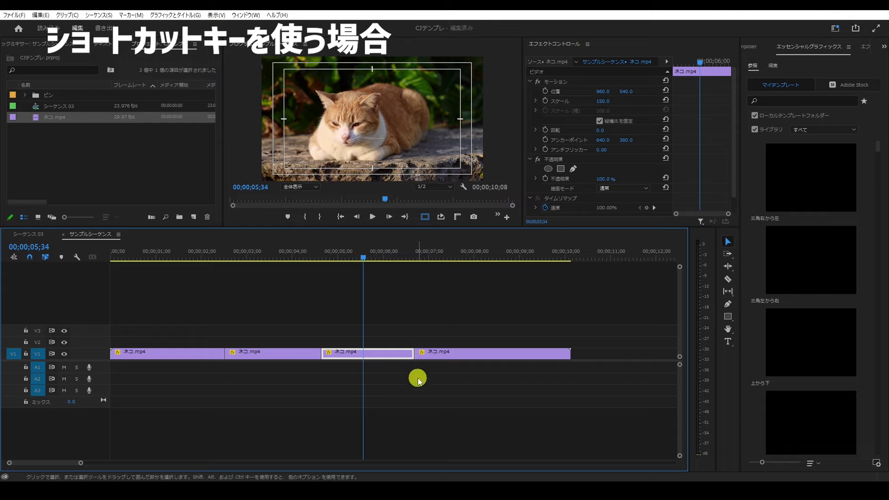
{"action": "key", "text": "w"}
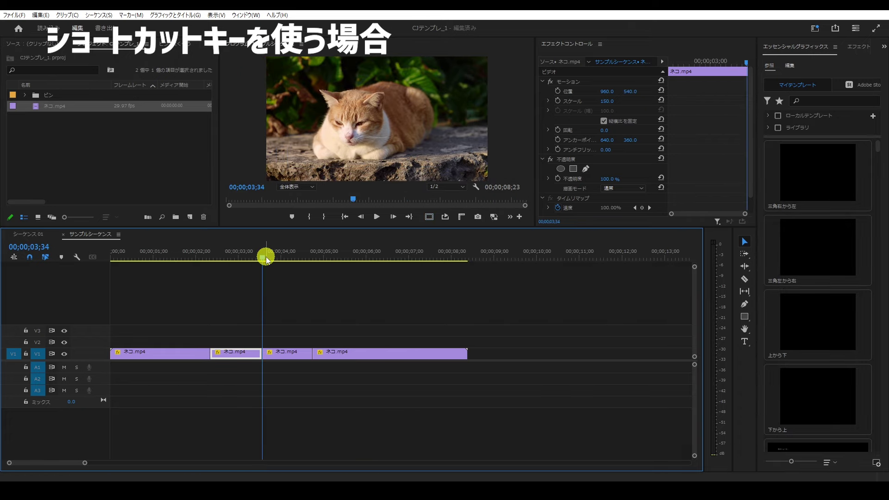
Ripple-delete the third ネコ.mp4 piece with Shift+Delete so the sequence ends at 00;00;08;23.
{"action": "left_click_drag", "start_coordinate": [262, 256], "coordinate": [258, 256]}
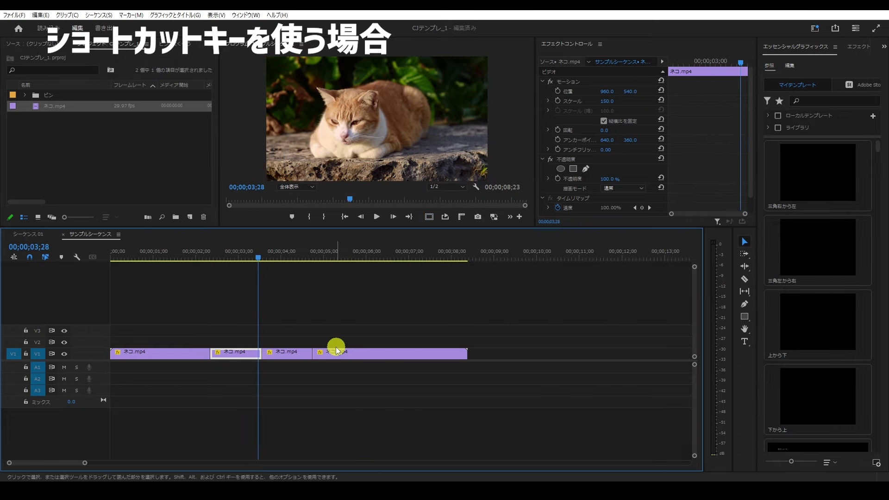
{"action": "left_click", "coordinate": [293, 359]}
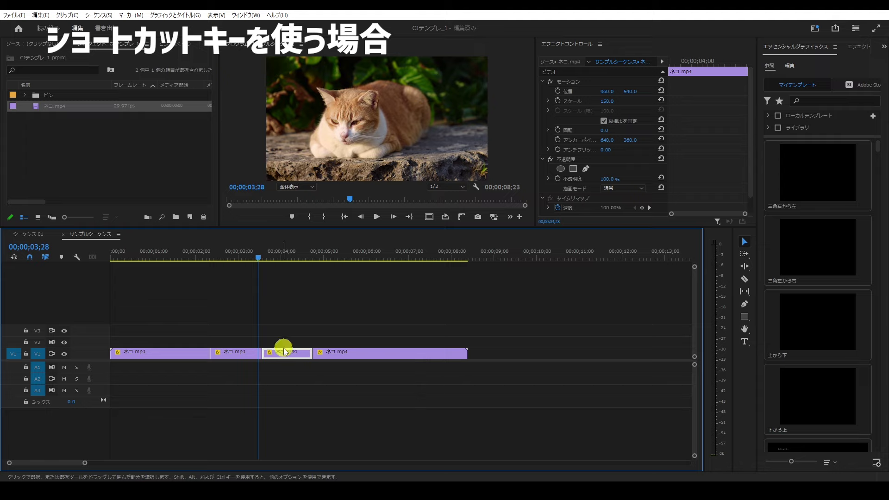
{"action": "key", "text": "shift+Delete"}
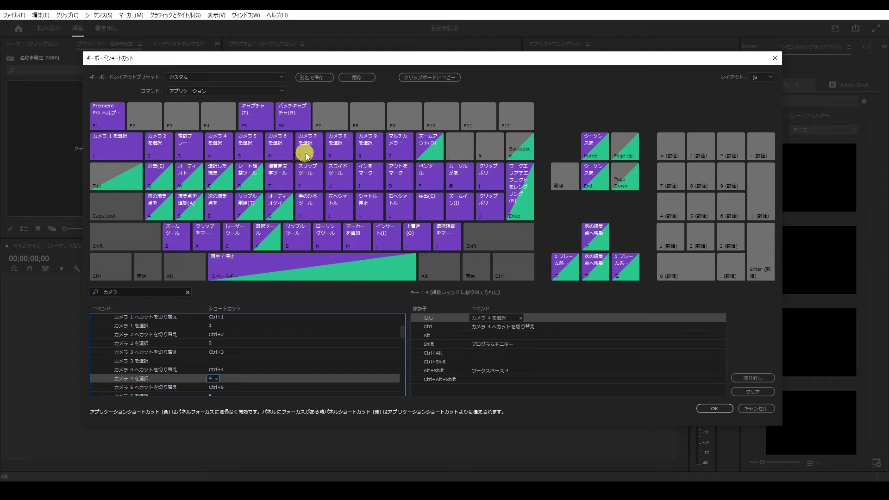
Reassign リップル削除(T) onto the F key alongside 早送り in the shortcut map.
{"action": "left_click", "coordinate": [187, 292]}
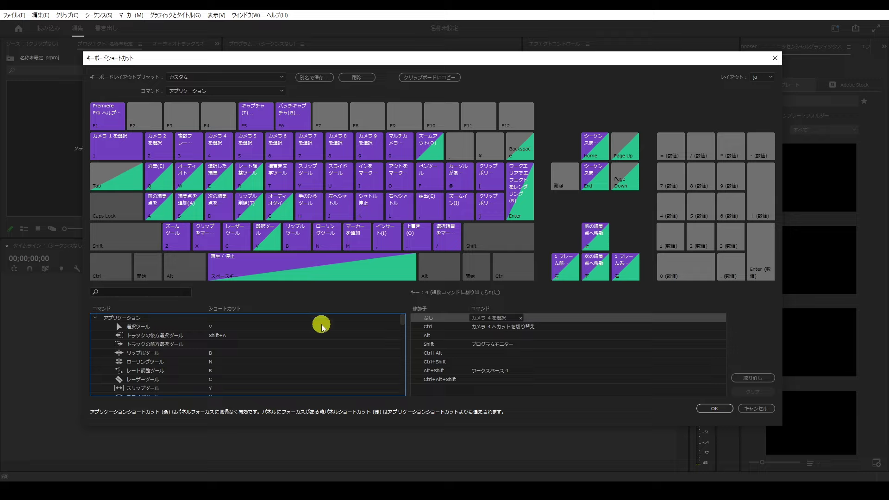
{"action": "left_click", "coordinate": [252, 212]}
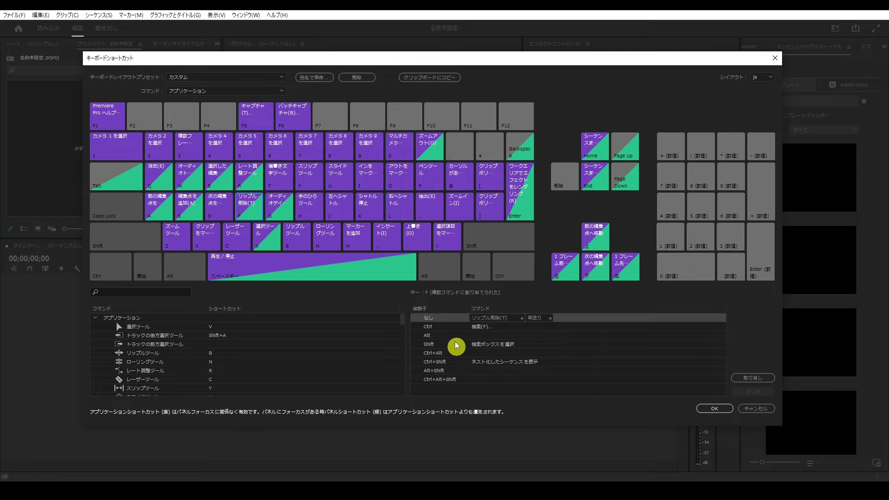
{"action": "left_click", "coordinate": [522, 318]}
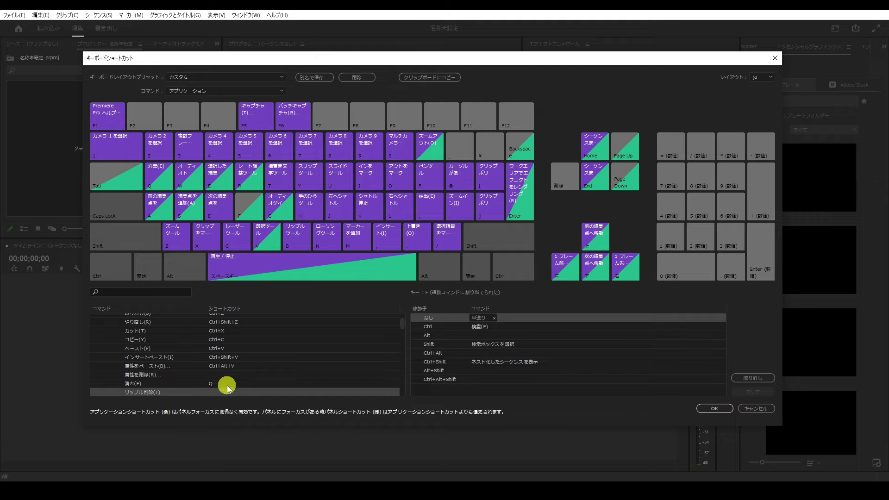
{"action": "left_click", "coordinate": [146, 394]}
{"action": "scroll", "coordinate": [220, 332], "scroll_direction": "up", "scroll_amount": 2}
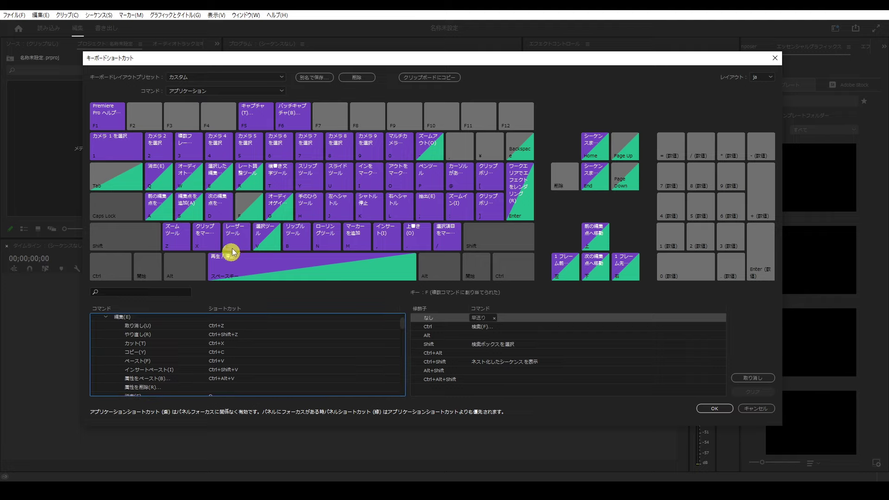
{"action": "left_click_drag", "start_coordinate": [248, 210], "coordinate": [249, 210]}
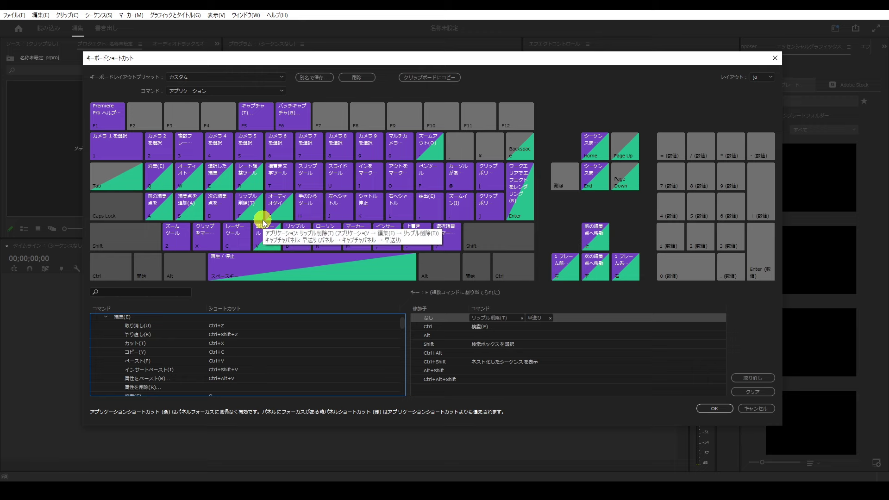
Preview the Shift and Ctrl modifier layers of the keyboard shortcut map.
{"action": "key", "text": "shift"}
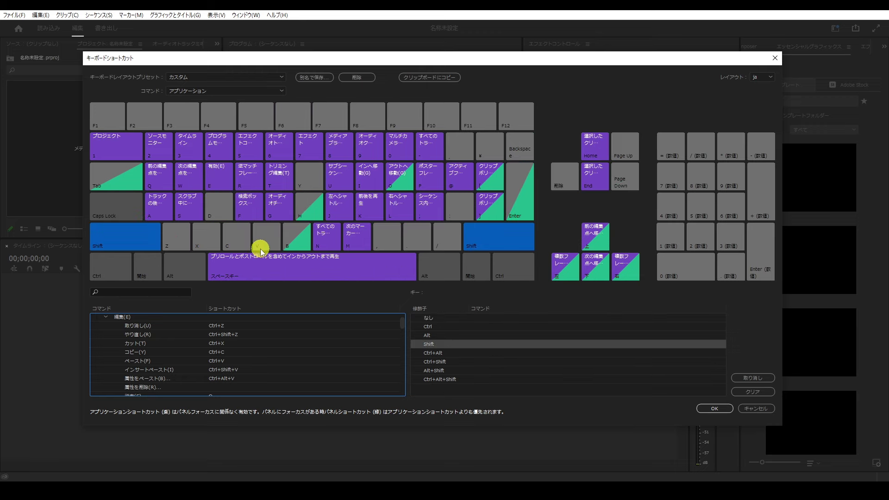
{"action": "key", "text": "ctrl"}
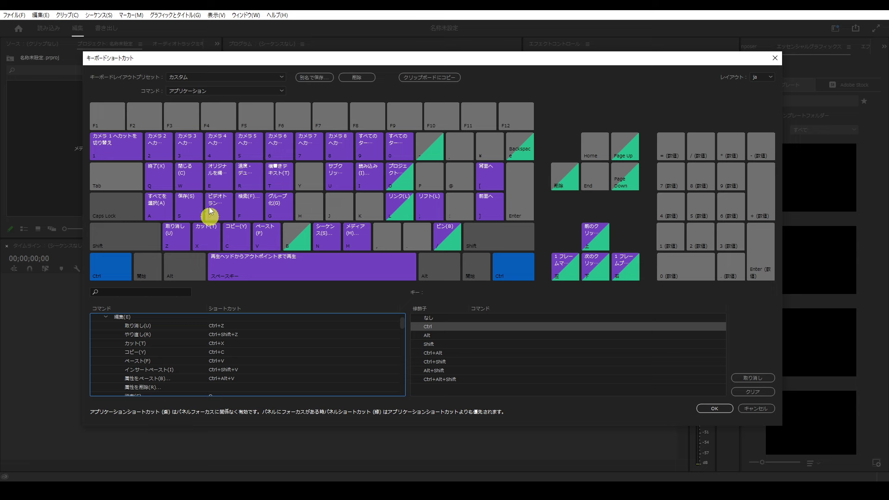
{"action": "key", "text": "shift"}
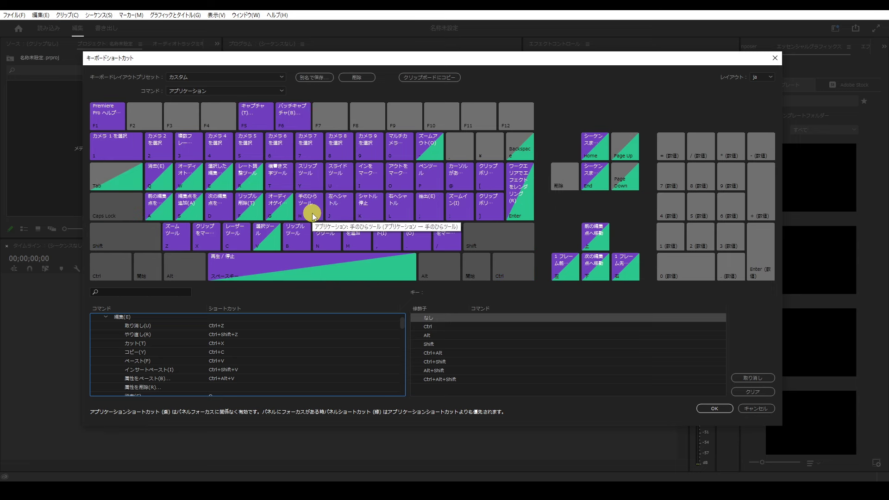
{"action": "key", "text": "shift"}
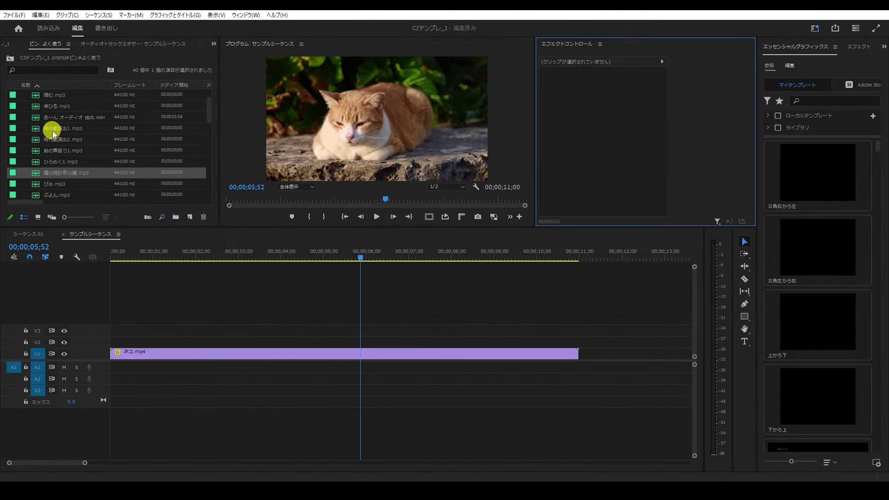
{"action": "left_click_drag", "start_coordinate": [53, 133], "coordinate": [230, 369]}
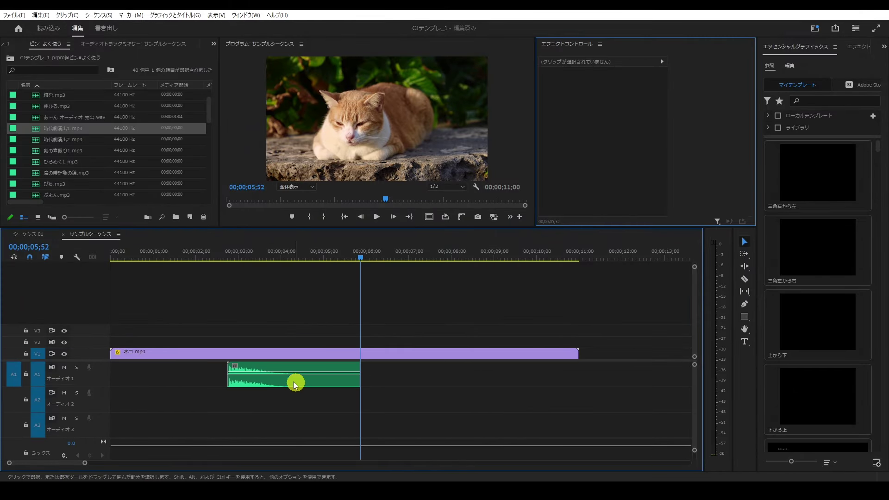
{"action": "left_click", "coordinate": [280, 370]}
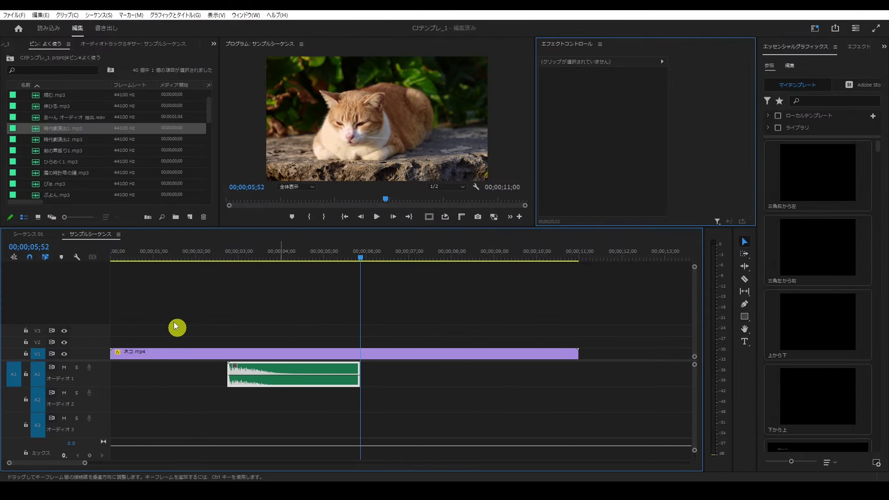
{"action": "left_click_drag", "start_coordinate": [63, 150], "coordinate": [406, 369]}
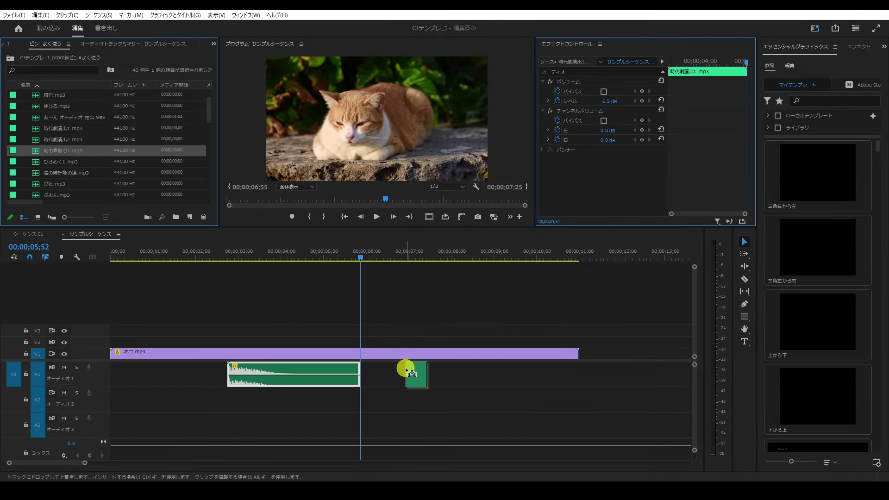
{"action": "left_click", "coordinate": [408, 254]}
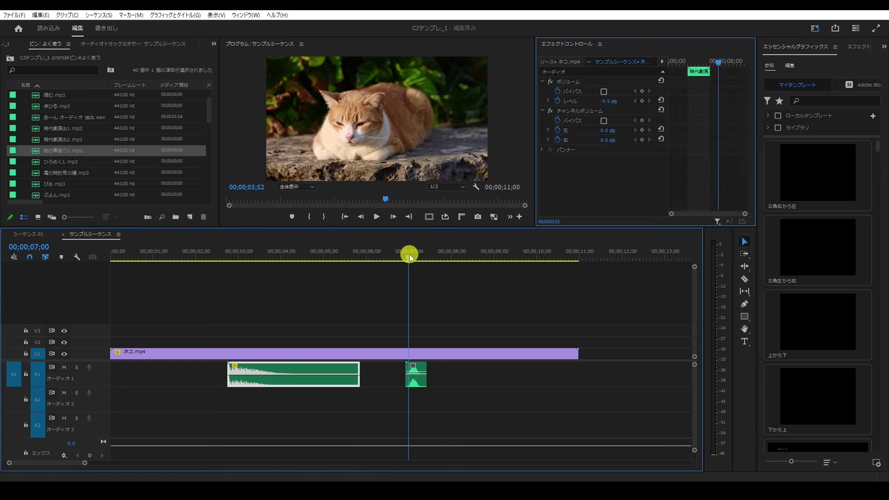
{"action": "left_click", "coordinate": [417, 375]}
{"action": "left_click", "coordinate": [570, 101]}
{"action": "left_click", "coordinate": [615, 101]}
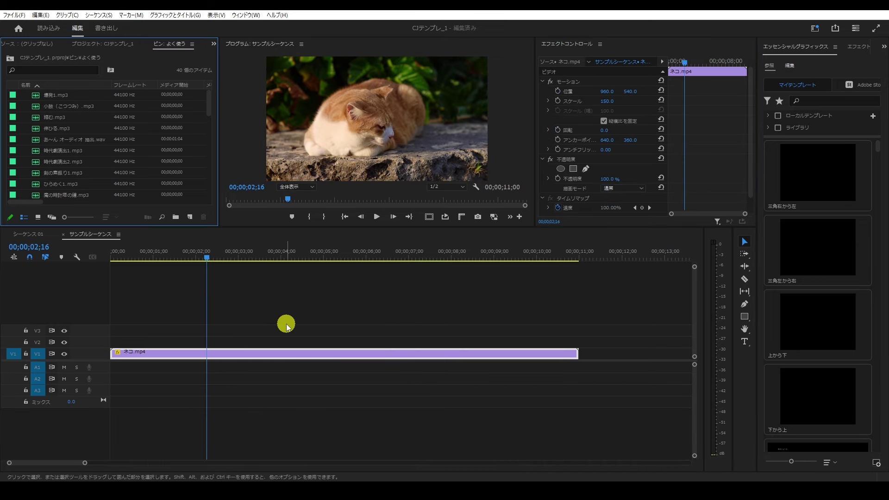
Open the Audio Track Mixer panel from the Window menu.
{"action": "left_click", "coordinate": [248, 19]}
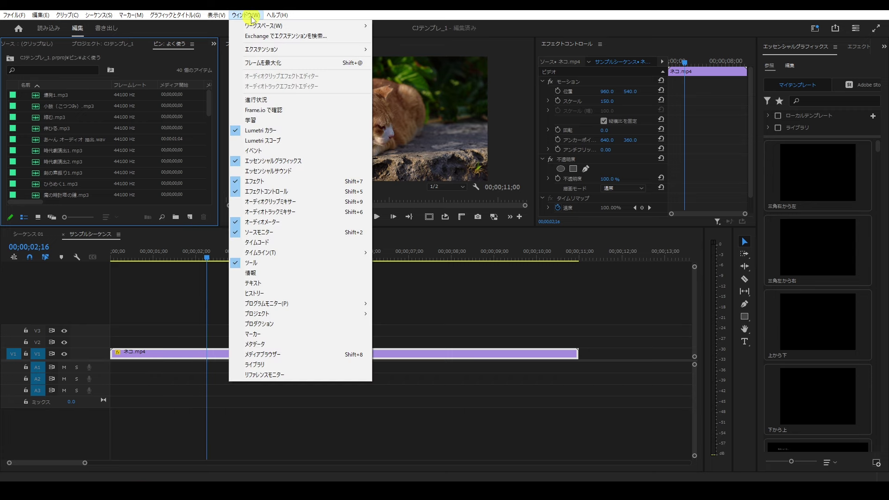
{"action": "left_click", "coordinate": [301, 212]}
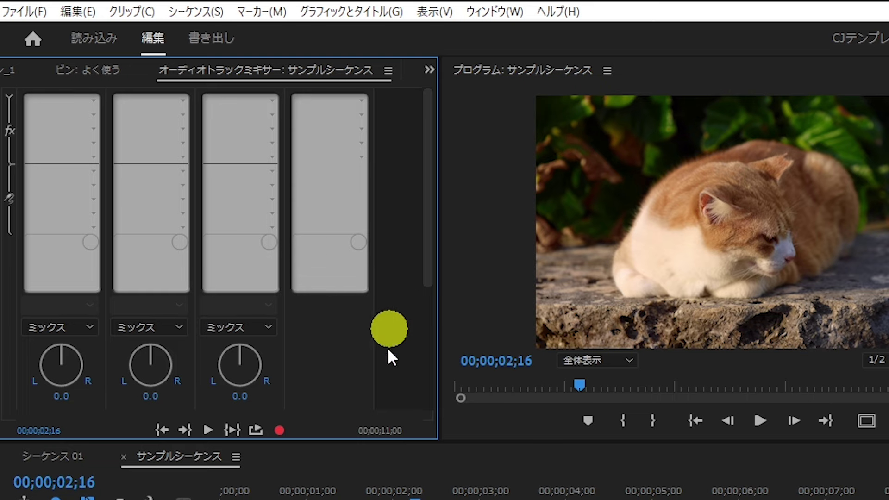
{"action": "left_click_drag", "start_coordinate": [426, 257], "coordinate": [413, 354]}
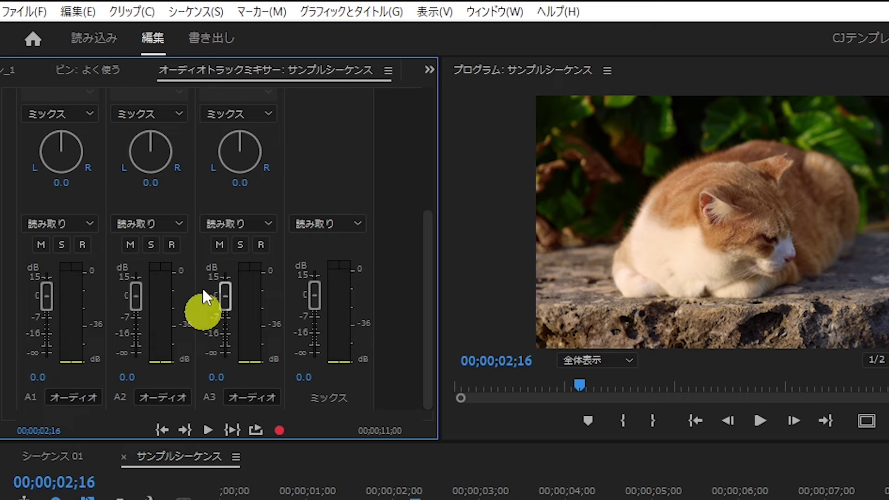
Set the Audio 2 fader to -15 dB and Audio 3 to -25 dB.
{"action": "mouse_move", "coordinate": [135, 299]}
{"action": "left_mouse_down"}
{"action": "mouse_move", "coordinate": [135, 338]}
{"action": "mouse_move", "coordinate": [137, 260]}
{"action": "mouse_move", "coordinate": [139, 334]}
{"action": "left_mouse_up"}
{"action": "type", "text": "-1"}
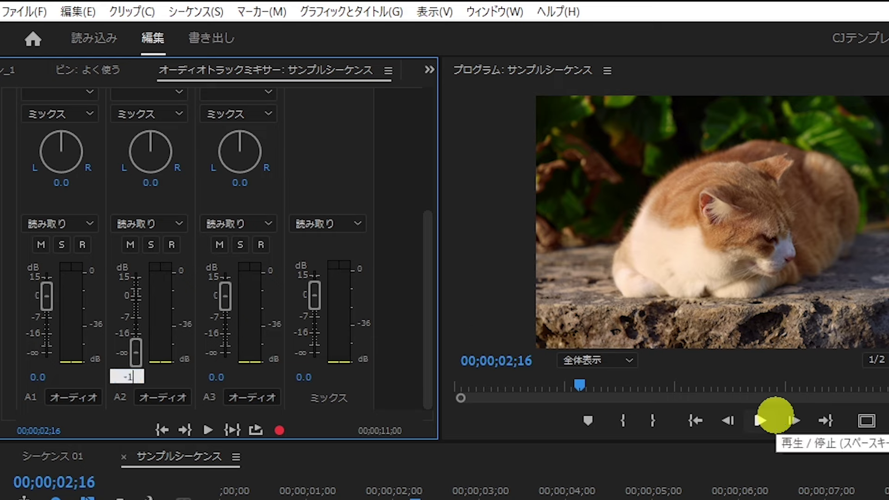
{"action": "type", "text": "5"}
{"action": "key", "text": "Return"}
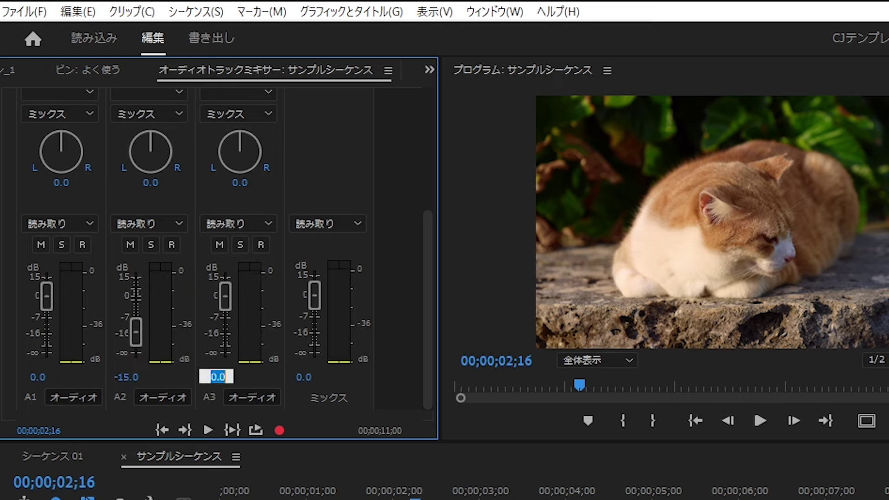
{"action": "type", "text": "-25"}
{"action": "key", "text": "Return"}
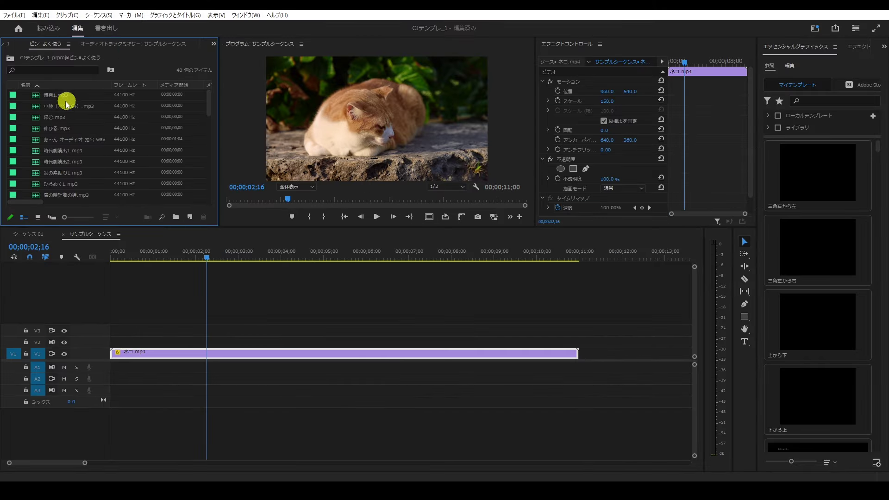
Place 小鼓 on A2 at 02;16 and 05;00, and another sound effect on A3 after 06;00.
{"action": "left_click_drag", "start_coordinate": [65, 106], "coordinate": [208, 379]}
{"action": "left_click", "coordinate": [323, 254]}
{"action": "left_click_drag", "start_coordinate": [60, 106], "coordinate": [320, 278]}
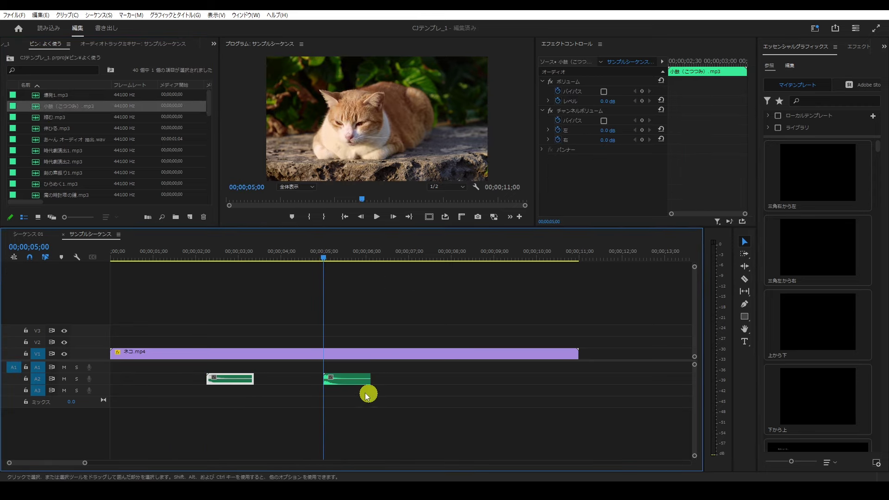
{"action": "mouse_move", "coordinate": [320, 277]}
{"action": "left_mouse_down"}
{"action": "mouse_move", "coordinate": [305, 238]}
{"action": "mouse_move", "coordinate": [375, 394]}
{"action": "left_mouse_up"}
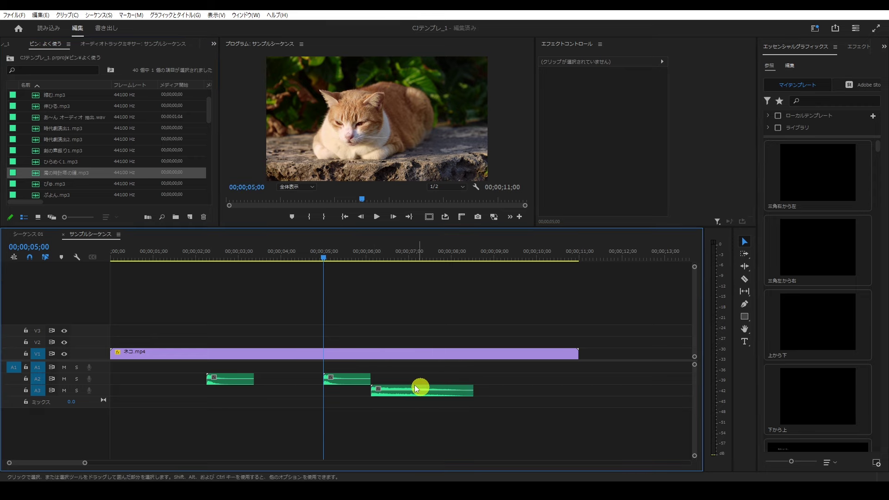
{"action": "left_click", "coordinate": [361, 253]}
{"action": "left_click", "coordinate": [437, 397]}
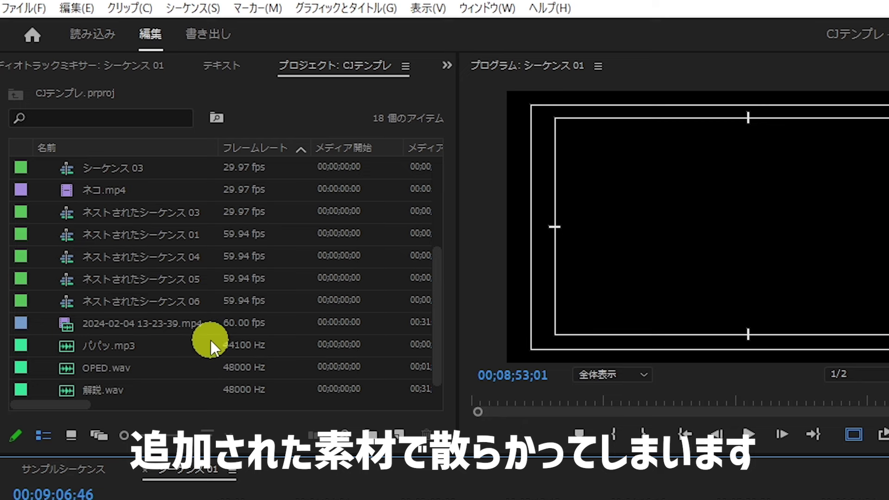
Browse the Project panel, expanding and collapsing the SE.BGM bin and expanding the シーケンス bin.
{"action": "scroll", "coordinate": [211, 343], "scroll_direction": "up", "scroll_amount": 3}
{"action": "scroll", "coordinate": [212, 343], "scroll_direction": "up", "scroll_amount": 2}
{"action": "scroll", "coordinate": [211, 344], "scroll_direction": "up", "scroll_amount": 1}
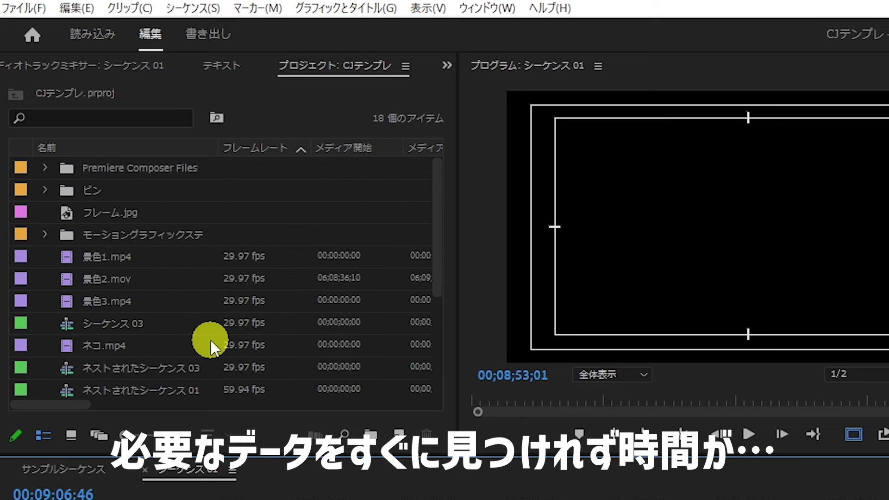
{"action": "scroll", "coordinate": [212, 343], "scroll_direction": "down", "scroll_amount": 2}
{"action": "scroll", "coordinate": [211, 344], "scroll_direction": "down", "scroll_amount": 1}
{"action": "scroll", "coordinate": [211, 344], "scroll_direction": "down", "scroll_amount": 1}
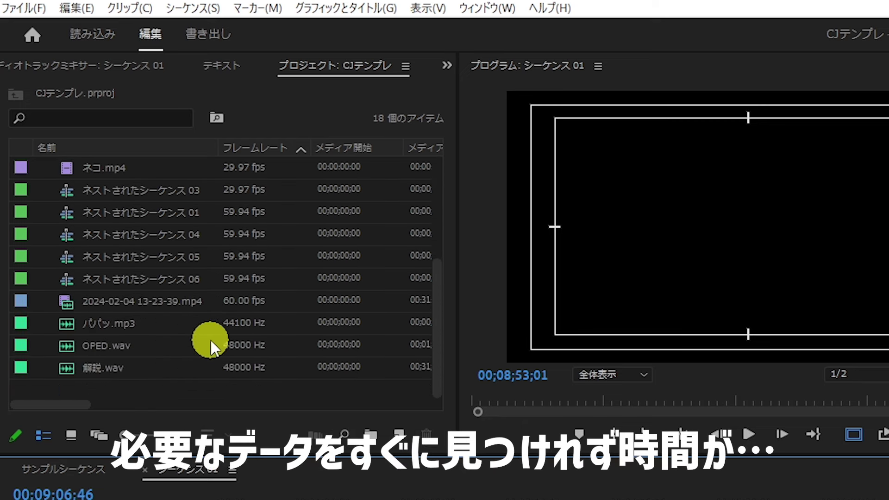
{"action": "scroll", "coordinate": [210, 341], "scroll_direction": "up", "scroll_amount": 4}
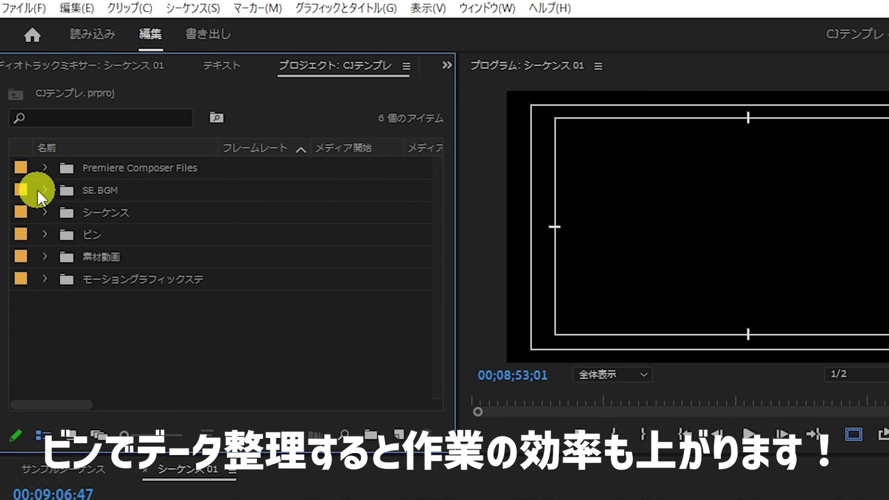
{"action": "left_click", "coordinate": [43, 190]}
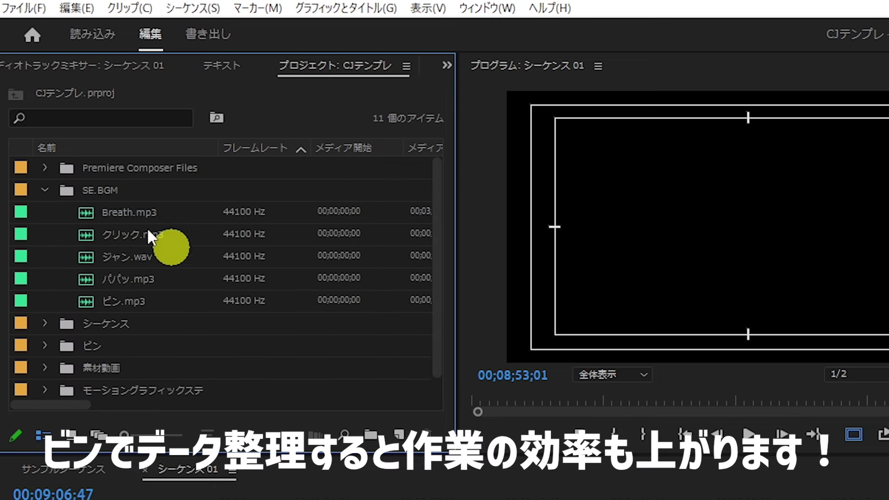
{"action": "left_click", "coordinate": [45, 191]}
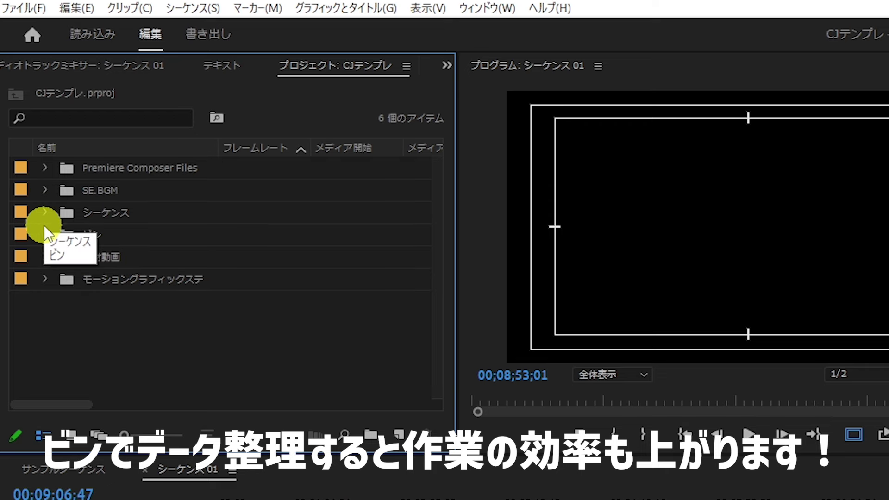
{"action": "left_click", "coordinate": [44, 214]}
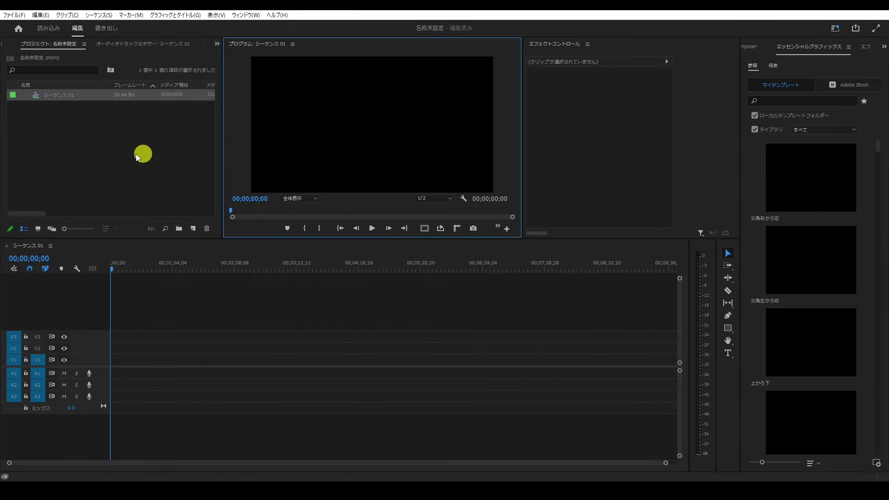
Create a new bin in the Project panel and name it BGM・SE.
{"action": "right_click", "coordinate": [100, 154]}
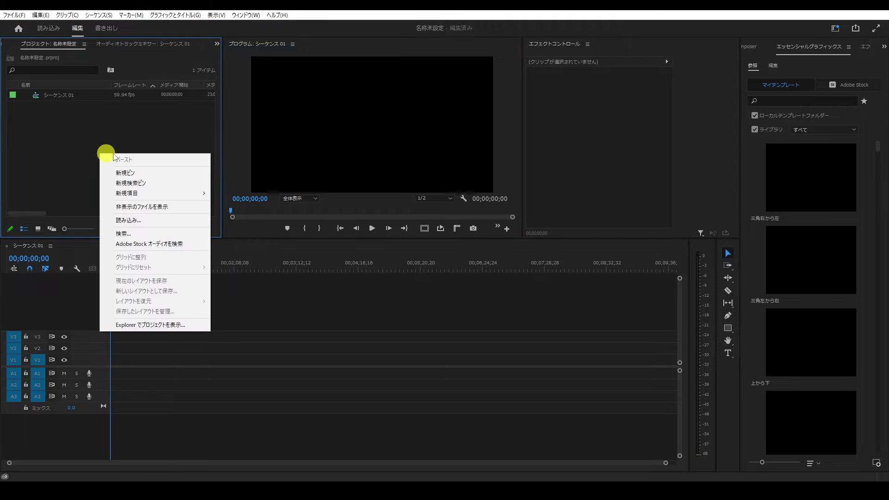
{"action": "left_click", "coordinate": [151, 177]}
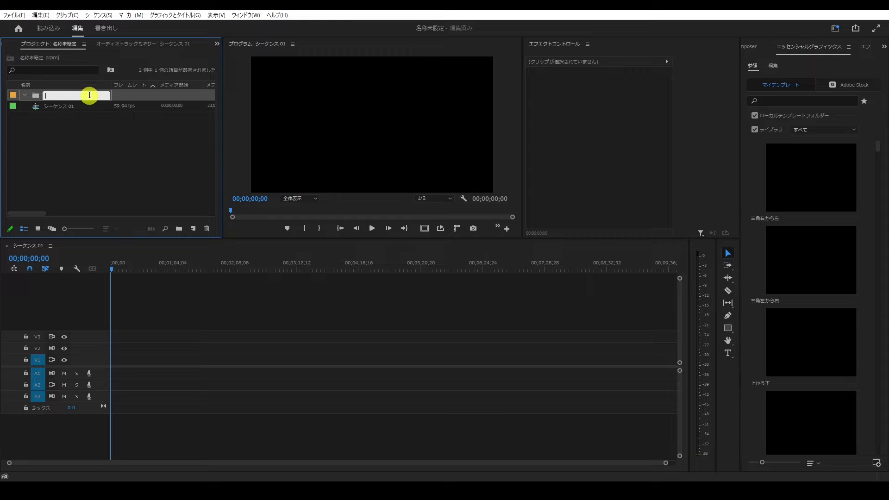
{"action": "type", "text": "BGM・SE"}
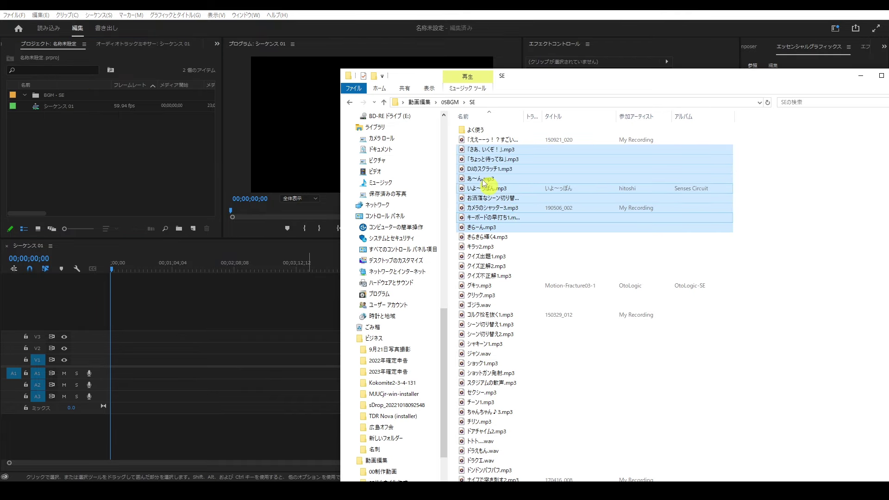
Import the selected SE sound files from Explorer into the BGM・SE bin.
{"action": "left_click_drag", "start_coordinate": [482, 162], "coordinate": [56, 93]}
{"action": "left_click", "coordinate": [26, 97]}
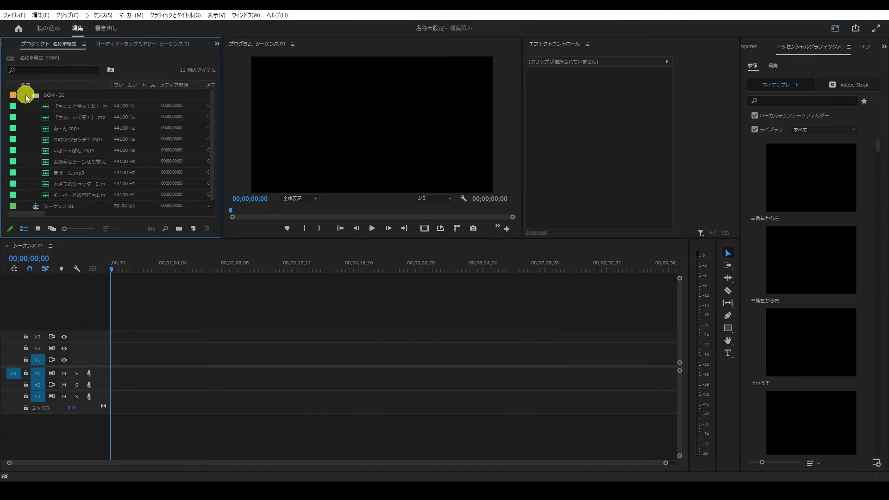
{"action": "left_click", "coordinate": [27, 98]}
{"action": "left_click", "coordinate": [27, 97]}
{"action": "left_click", "coordinate": [27, 98]}
Import the よく使う folder from Explorer as a project bin and inspect its MP3s.
{"action": "key", "text": "alt+Tab"}
{"action": "left_click", "coordinate": [481, 126]}
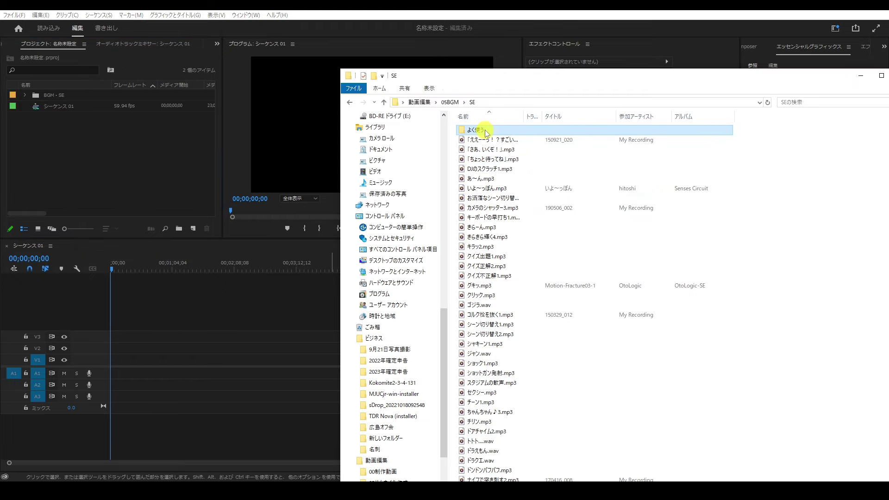
{"action": "left_click_drag", "start_coordinate": [485, 133], "coordinate": [100, 169]}
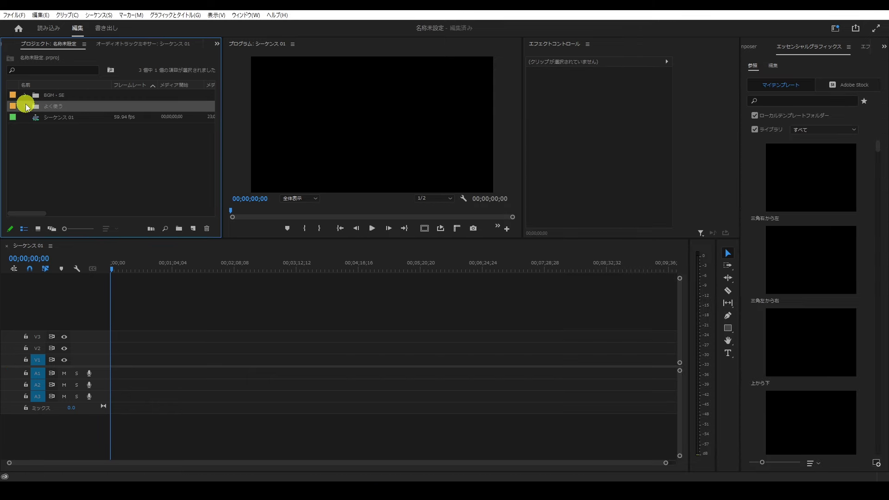
{"action": "left_click", "coordinate": [25, 106]}
{"action": "scroll", "coordinate": [91, 148], "scroll_direction": "down", "scroll_amount": 4}
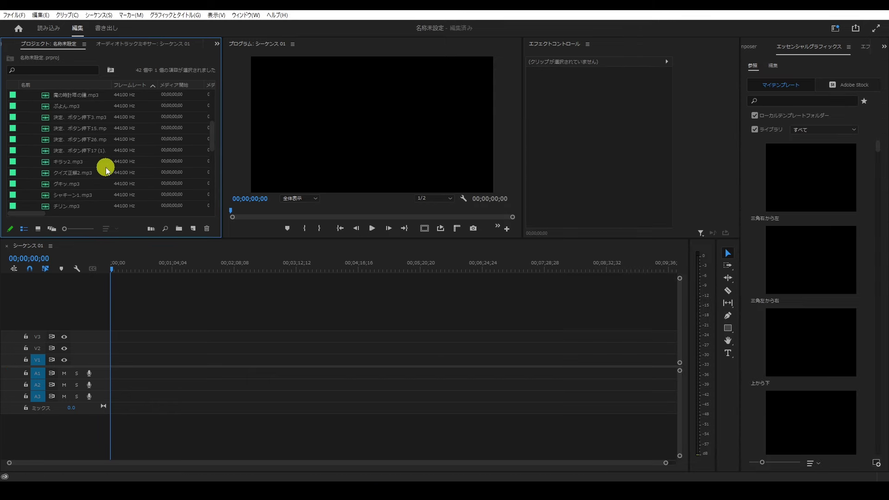
{"action": "scroll", "coordinate": [106, 171], "scroll_direction": "up", "scroll_amount": 4}
{"action": "key", "text": "Left"}
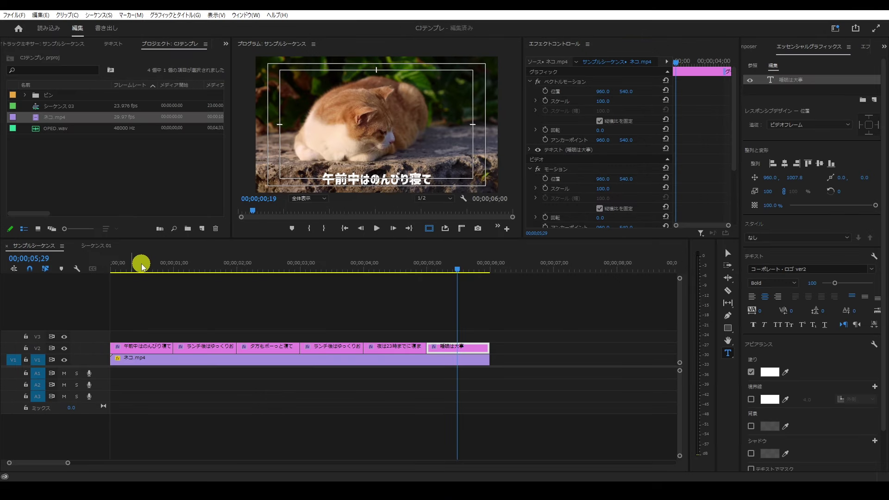
{"action": "left_click_drag", "start_coordinate": [143, 265], "coordinate": [186, 268]}
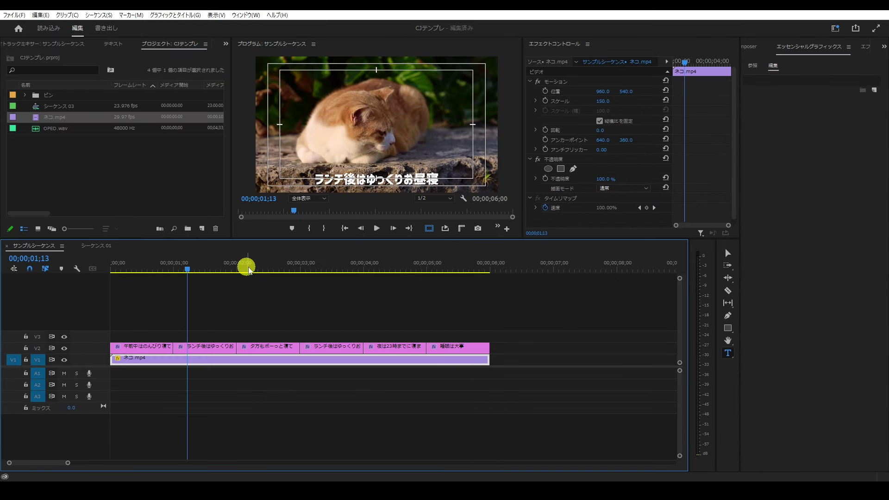
{"action": "left_click", "coordinate": [271, 268]}
{"action": "left_click", "coordinate": [342, 268]}
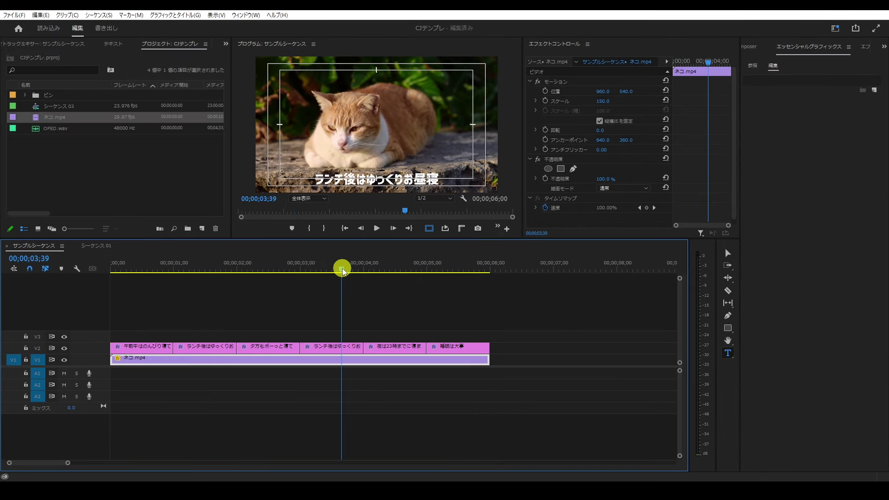
{"action": "left_click", "coordinate": [398, 268]}
{"action": "left_click", "coordinate": [462, 268]}
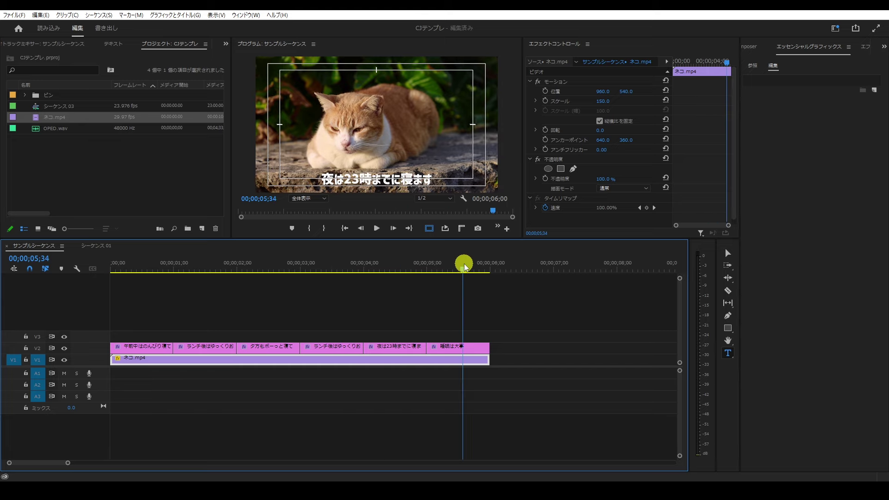
{"action": "left_click", "coordinate": [358, 267]}
{"action": "left_click", "coordinate": [263, 266]}
{"action": "left_click", "coordinate": [226, 267]}
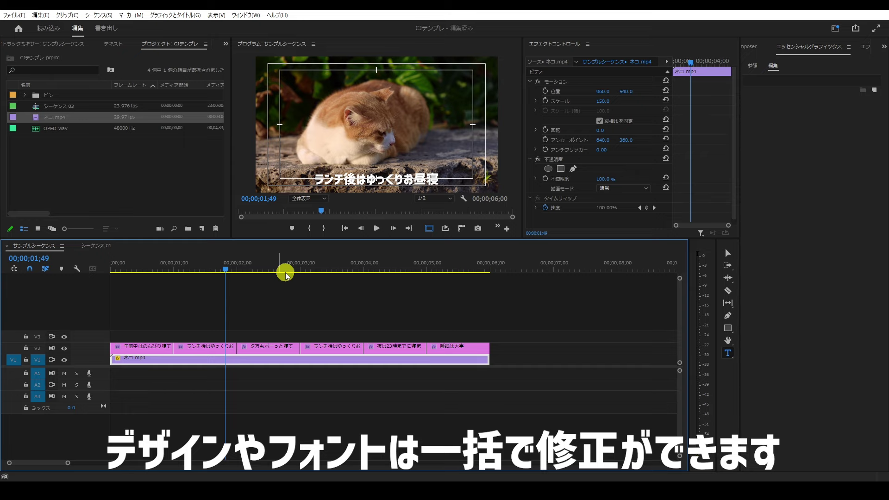
{"action": "mouse_move", "coordinate": [286, 274]}
{"action": "left_mouse_down"}
{"action": "mouse_move", "coordinate": [188, 269]}
{"action": "mouse_move", "coordinate": [342, 270]}
{"action": "left_mouse_up"}
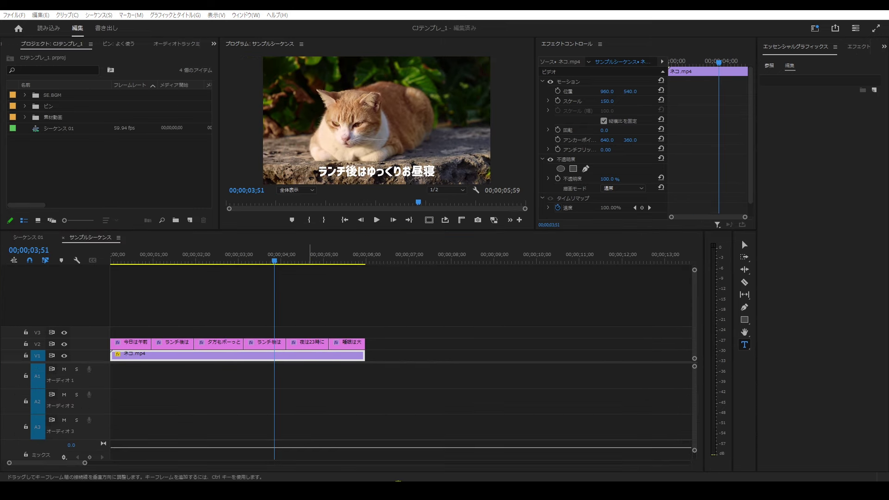
Start a new text style from the first caption, 今日は午前中のんびり寝て at 00;38, via Link Style.
{"action": "left_click", "coordinate": [438, 171]}
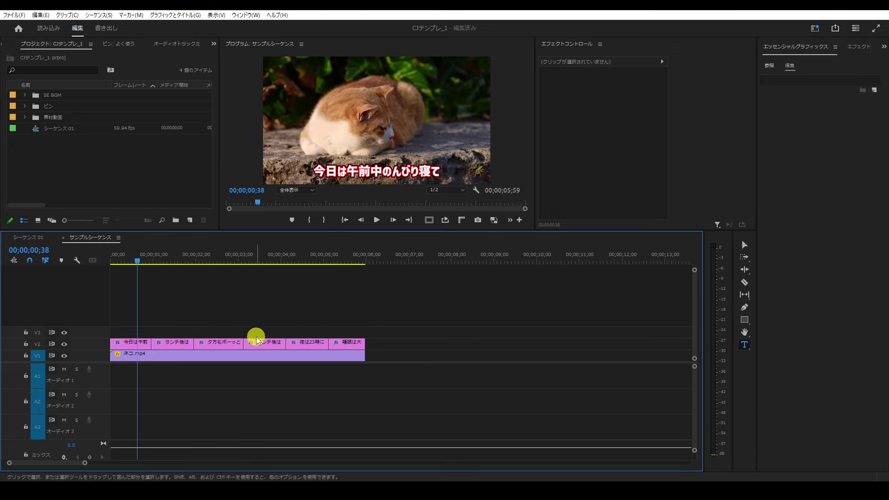
{"action": "left_click", "coordinate": [377, 171]}
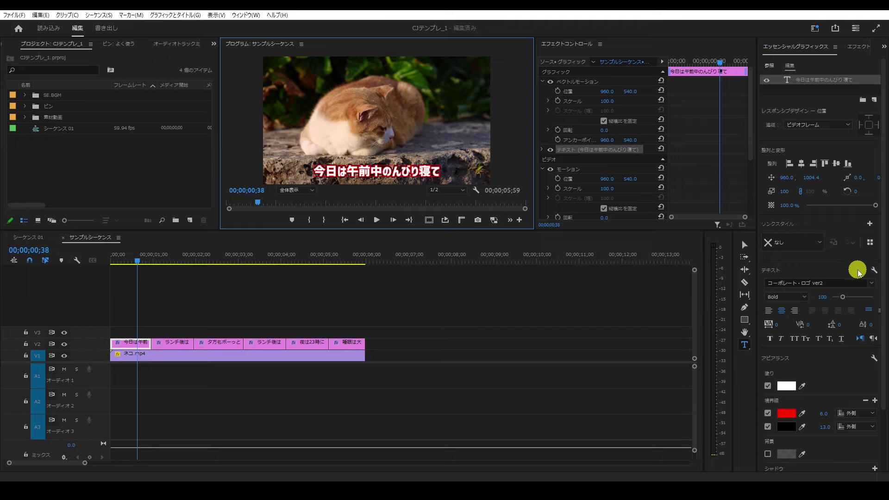
{"action": "left_click", "coordinate": [871, 224]}
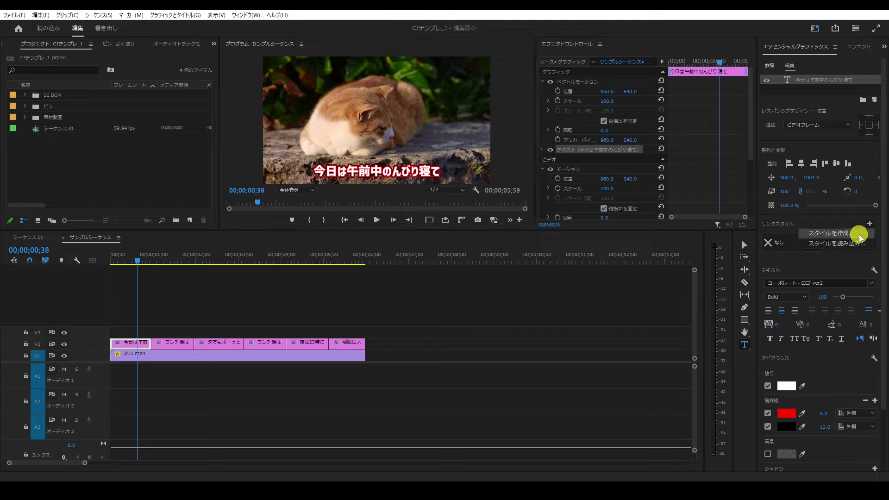
{"action": "left_click", "coordinate": [860, 235]}
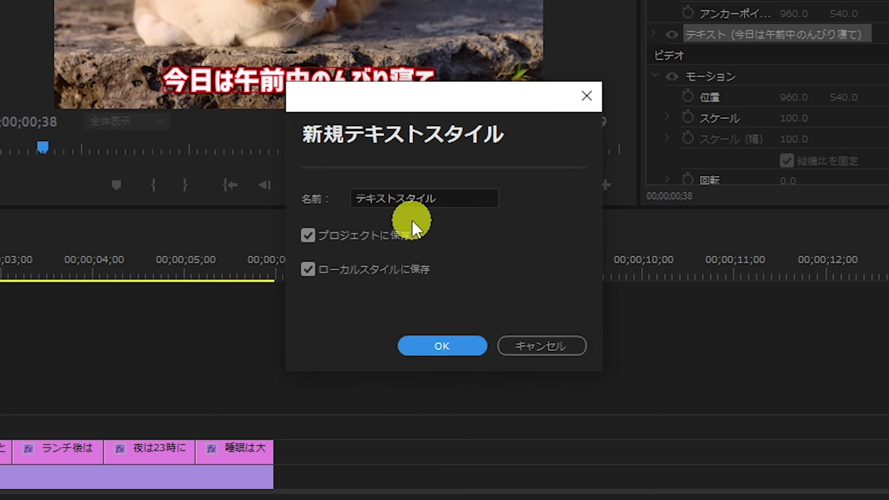
Name the text style ネコのテロップ and save it to the project only, not as a local style.
{"action": "double_click", "coordinate": [455, 198]}
{"action": "type", "text": "ネコのテロップ"}
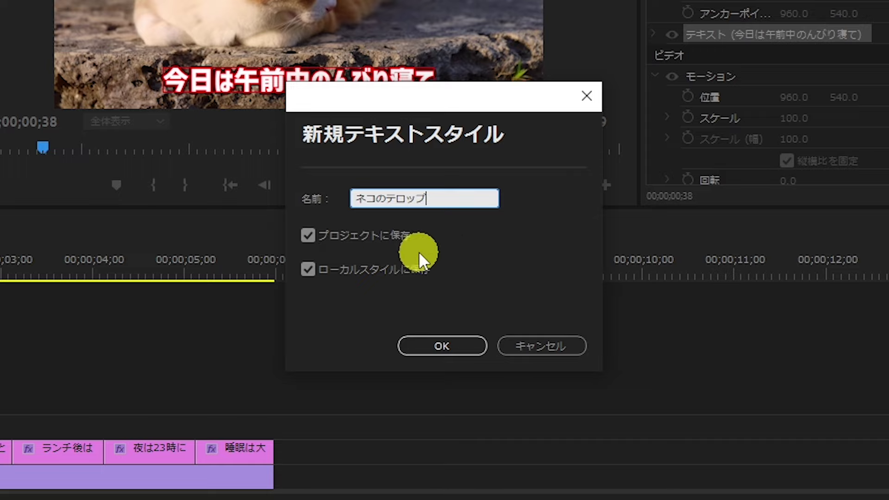
{"action": "left_click", "coordinate": [308, 270]}
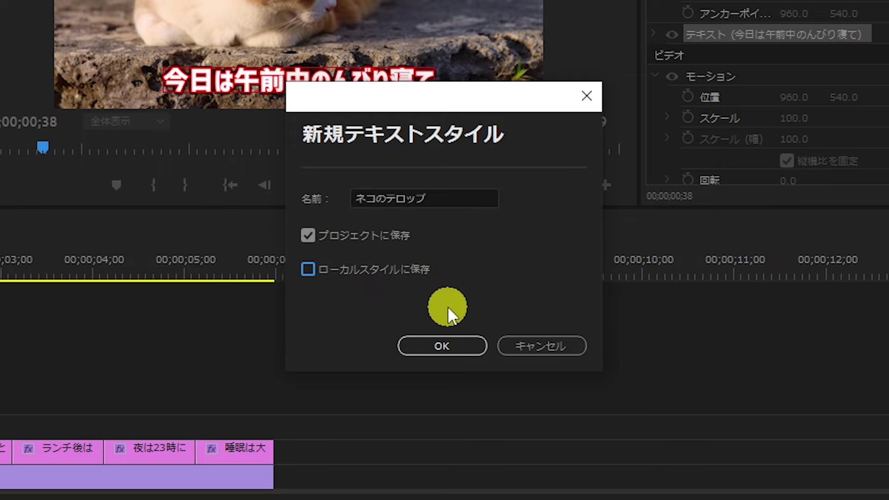
{"action": "left_click", "coordinate": [442, 345]}
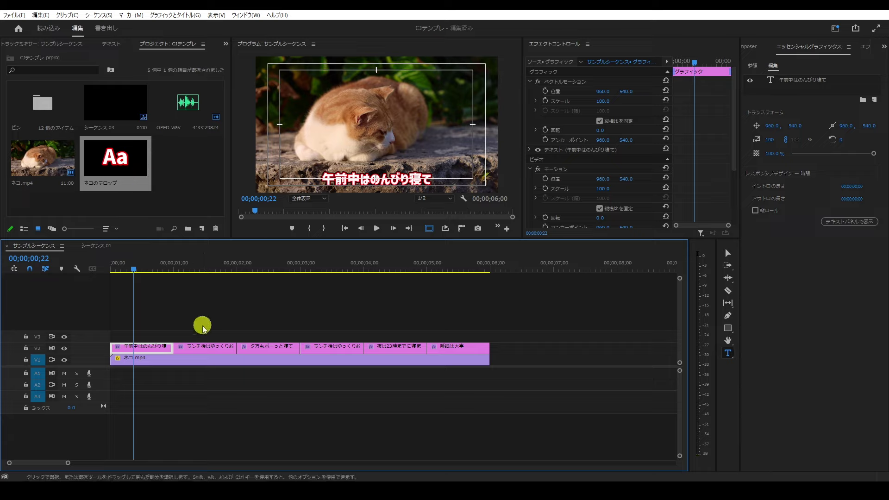
Apply the ネコのテロップ style to the remaining V2 captions and preview ランチ後はゆっくりお昼寝 at 01;38.
{"action": "mouse_move", "coordinate": [200, 331]}
{"action": "left_mouse_down"}
{"action": "mouse_move", "coordinate": [359, 353]}
{"action": "mouse_move", "coordinate": [459, 346]}
{"action": "left_mouse_up"}
{"action": "left_click_drag", "start_coordinate": [112, 164], "coordinate": [240, 288]}
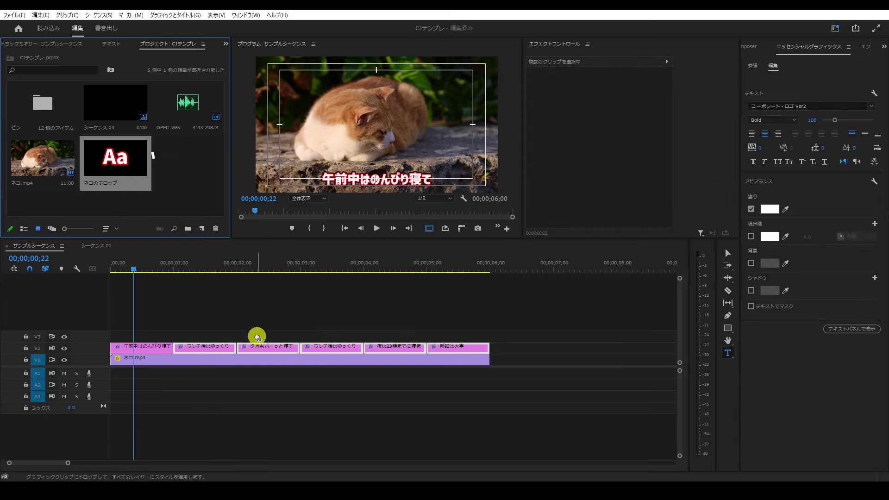
{"action": "left_click_drag", "start_coordinate": [240, 287], "coordinate": [260, 348]}
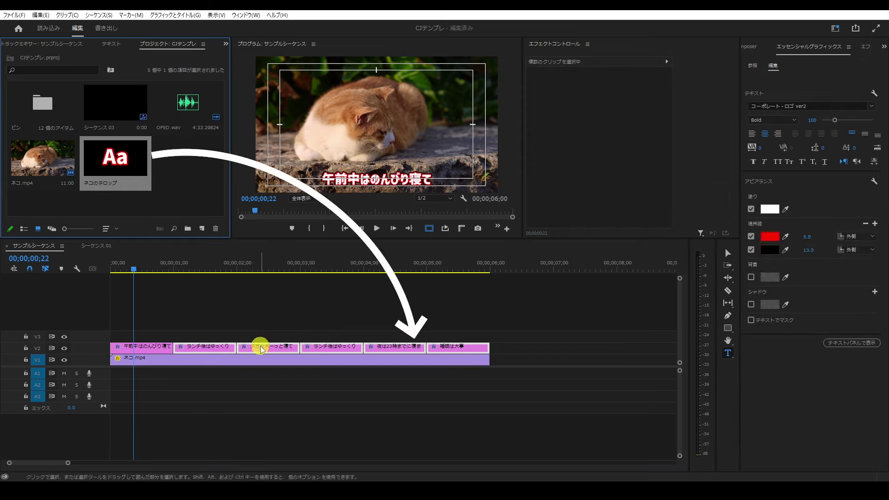
{"action": "left_click", "coordinate": [203, 266]}
{"action": "left_click_drag", "start_coordinate": [253, 268], "coordinate": [453, 267]}
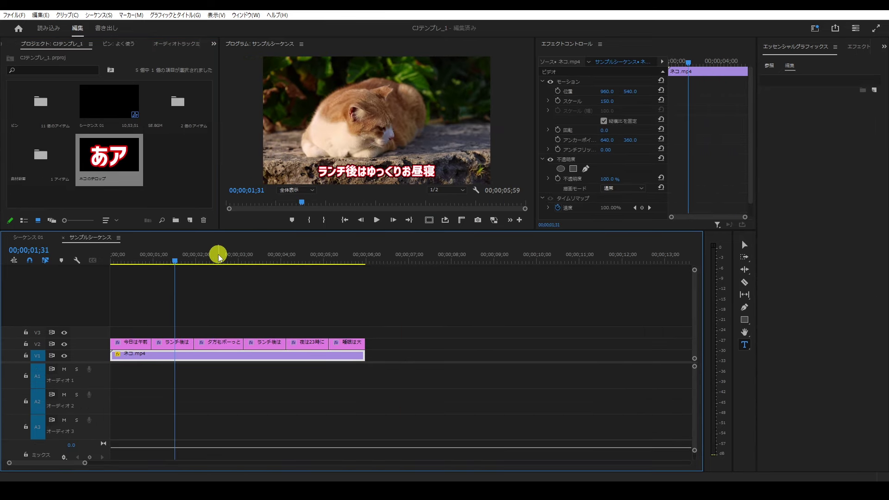
{"action": "left_click", "coordinate": [180, 260]}
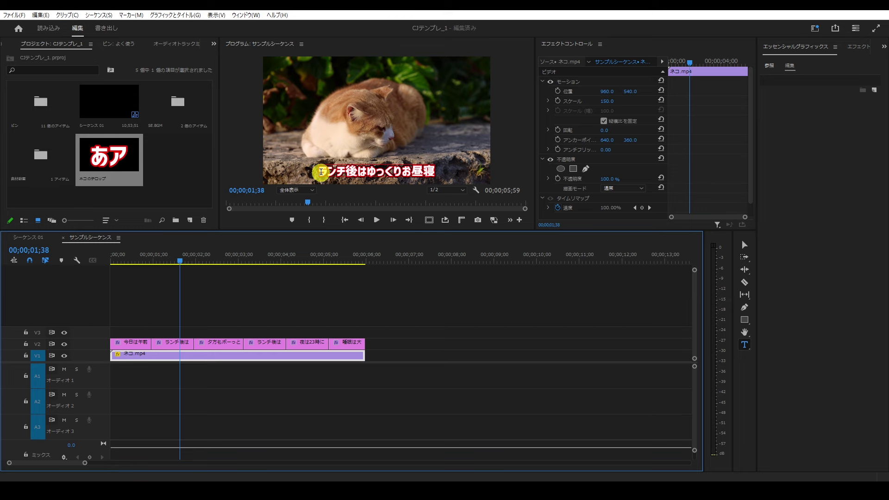
{"action": "left_click_drag", "start_coordinate": [321, 172], "coordinate": [453, 171]}
{"action": "left_click", "coordinate": [871, 282]}
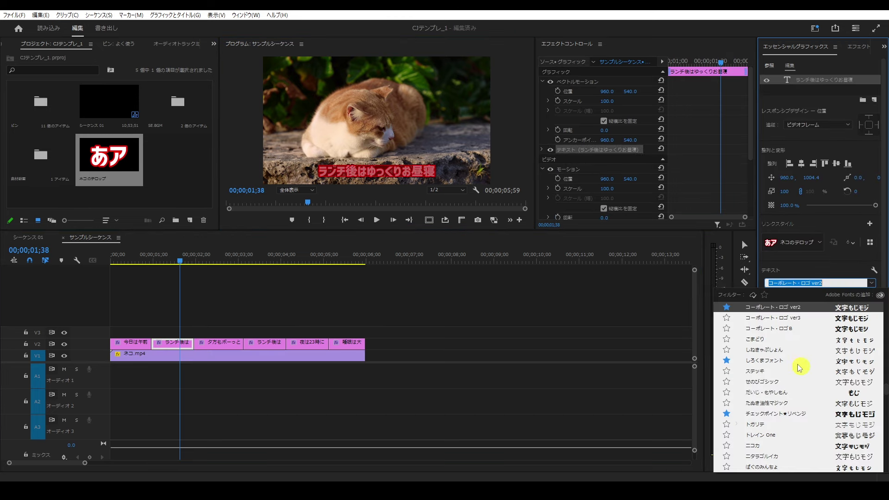
{"action": "scroll", "coordinate": [801, 361], "scroll_direction": "up", "scroll_amount": 2}
{"action": "scroll", "coordinate": [798, 347], "scroll_direction": "up", "scroll_amount": 2}
{"action": "scroll", "coordinate": [794, 341], "scroll_direction": "up", "scroll_amount": 3}
{"action": "scroll", "coordinate": [794, 338], "scroll_direction": "up", "scroll_amount": 2}
{"action": "scroll", "coordinate": [793, 337], "scroll_direction": "up", "scroll_amount": 3}
{"action": "left_click", "coordinate": [790, 335]}
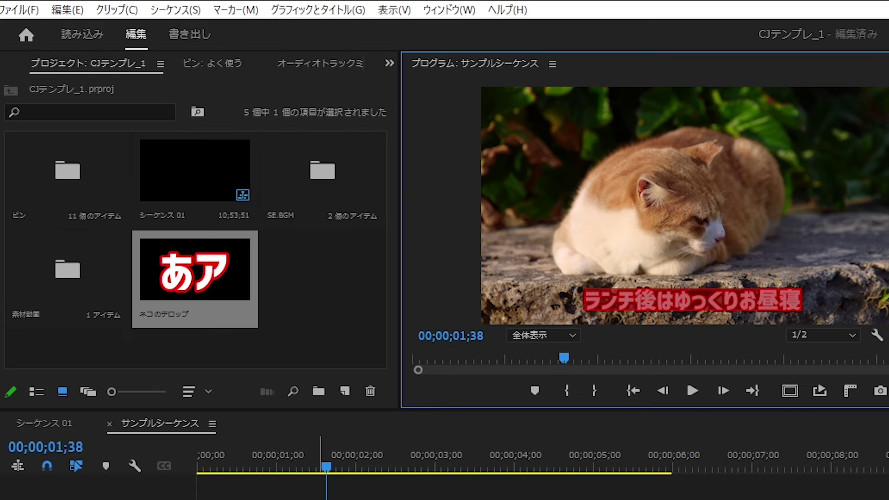
Replace コーポレート・ロゴ ver2 Bold with 07にくまるフォント throughout the project using Replace Fonts in Project.
{"action": "left_click", "coordinate": [467, 497]}
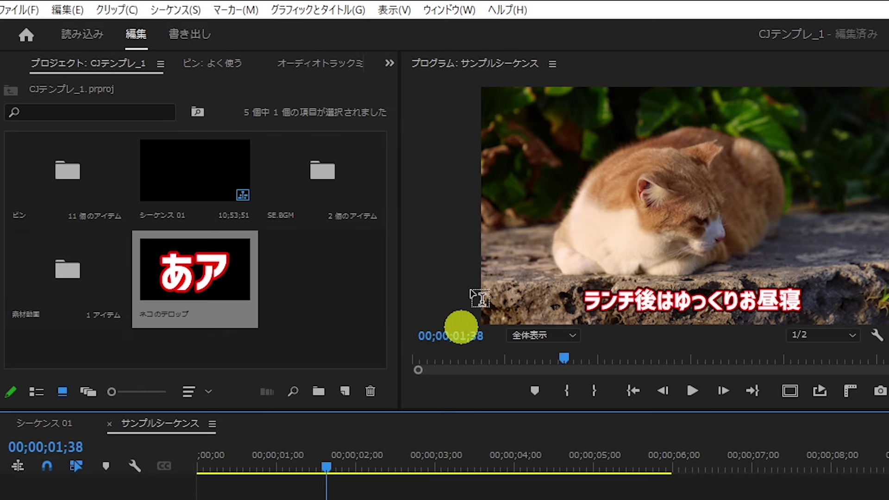
{"action": "left_click", "coordinate": [339, 16]}
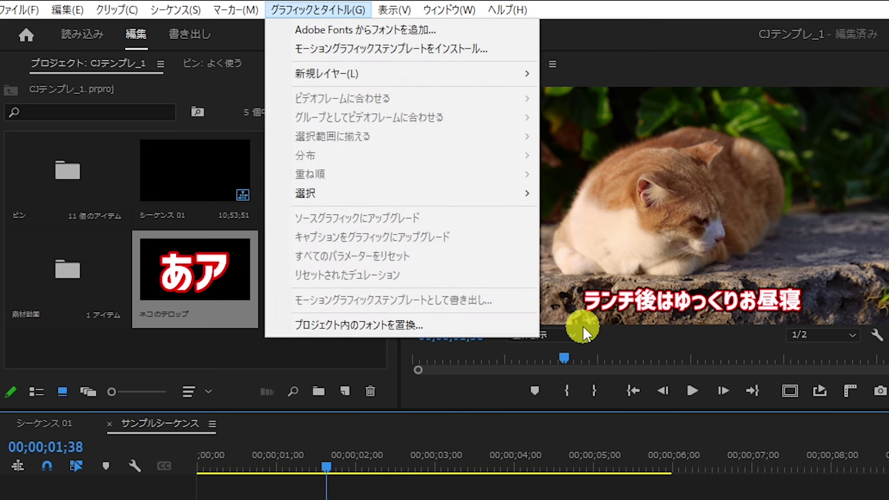
{"action": "left_click", "coordinate": [442, 327]}
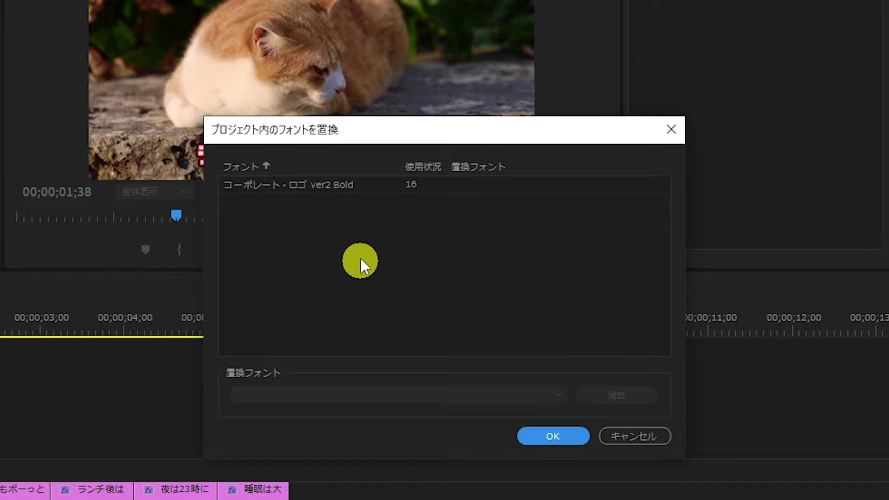
{"action": "left_click", "coordinate": [307, 191]}
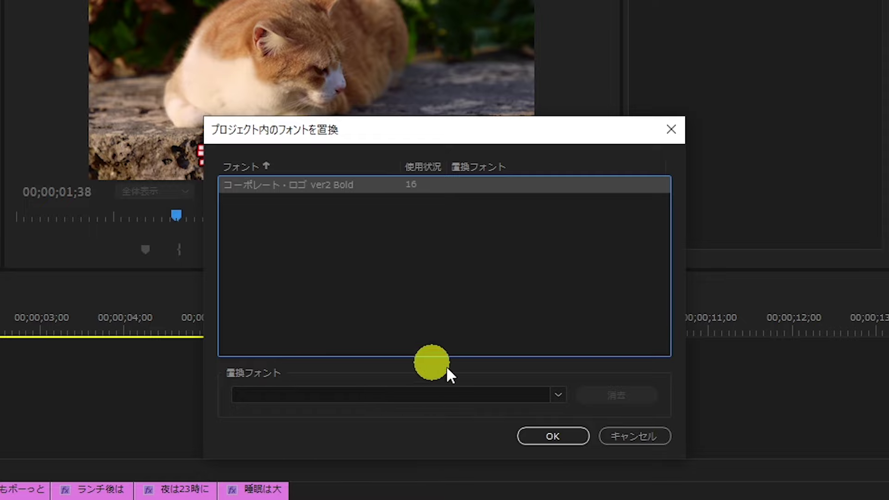
{"action": "left_click", "coordinate": [469, 394]}
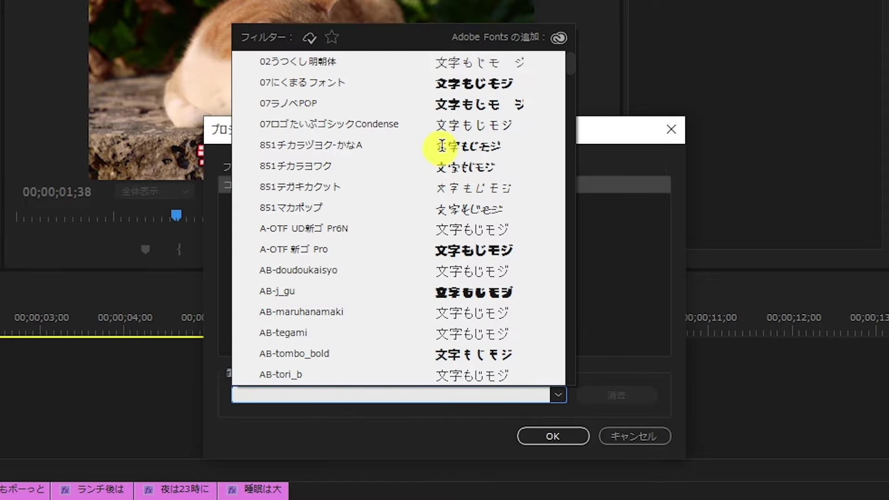
{"action": "scroll", "coordinate": [343, 183], "scroll_direction": "down", "scroll_amount": 2}
{"action": "scroll", "coordinate": [388, 286], "scroll_direction": "up", "scroll_amount": 1}
{"action": "scroll", "coordinate": [393, 315], "scroll_direction": "down", "scroll_amount": 1}
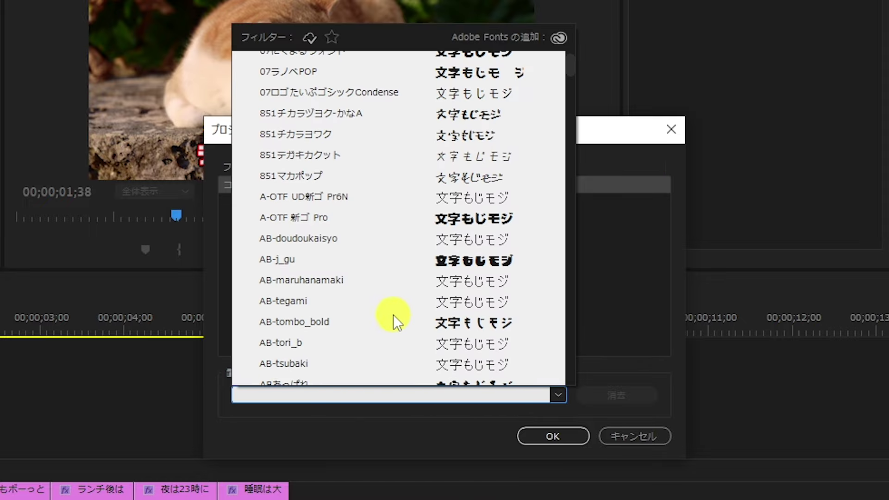
{"action": "scroll", "coordinate": [404, 312], "scroll_direction": "up", "scroll_amount": 2}
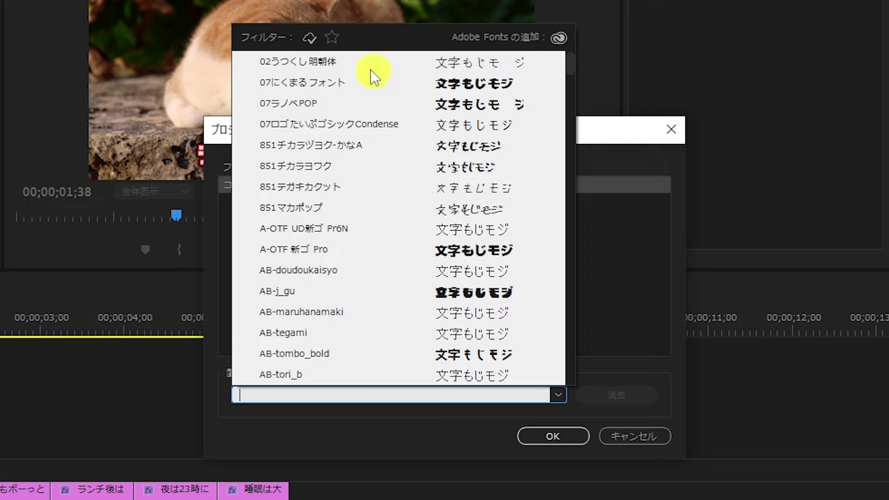
{"action": "left_click", "coordinate": [341, 83]}
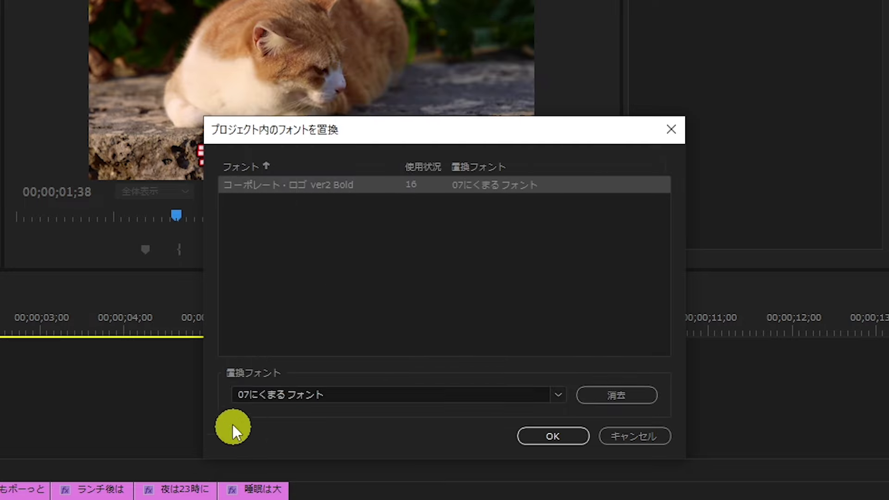
{"action": "left_click", "coordinate": [556, 438]}
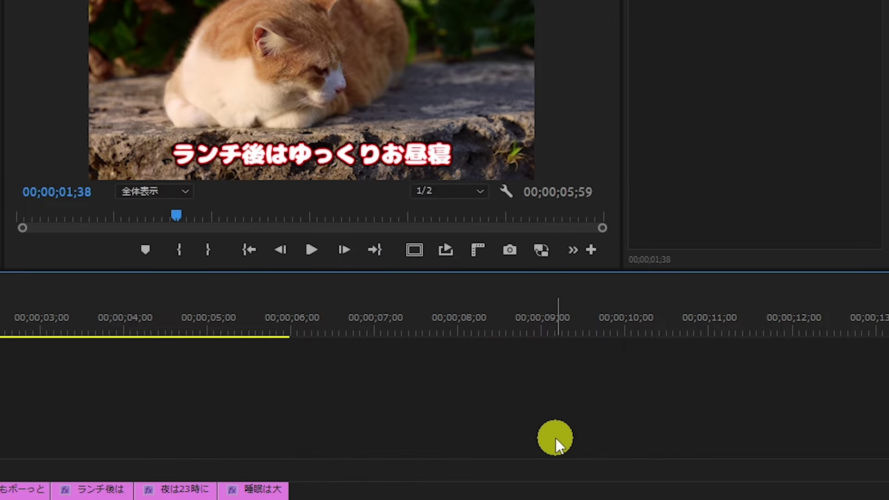
{"action": "left_click", "coordinate": [271, 215]}
{"action": "mouse_move", "coordinate": [66, 319]}
{"action": "left_mouse_down"}
{"action": "mouse_move", "coordinate": [285, 322]}
{"action": "mouse_move", "coordinate": [189, 256]}
{"action": "left_mouse_up"}
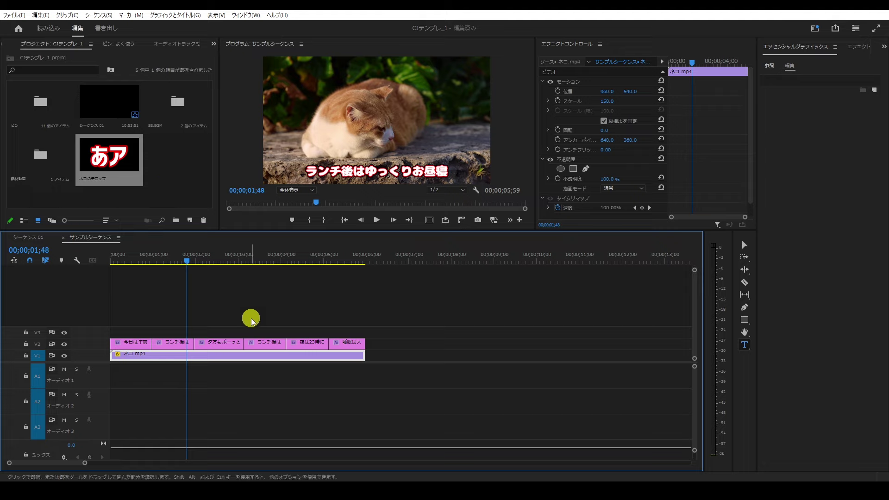
{"action": "left_click", "coordinate": [180, 15]}
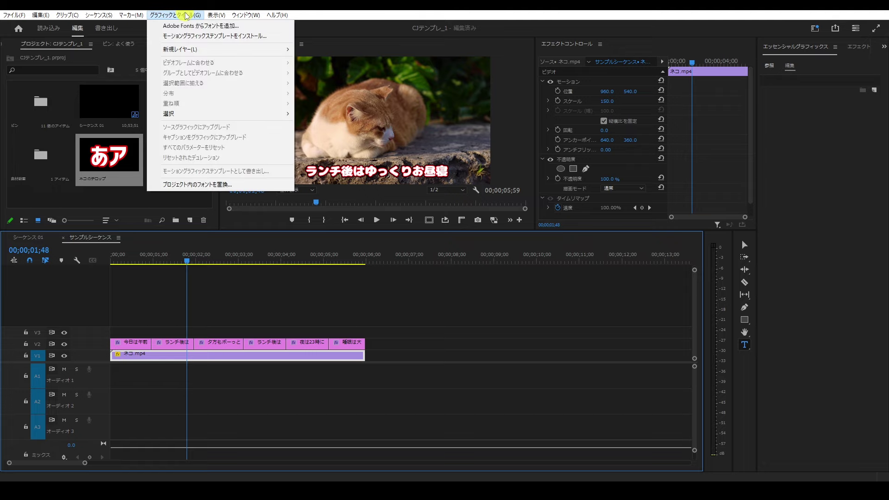